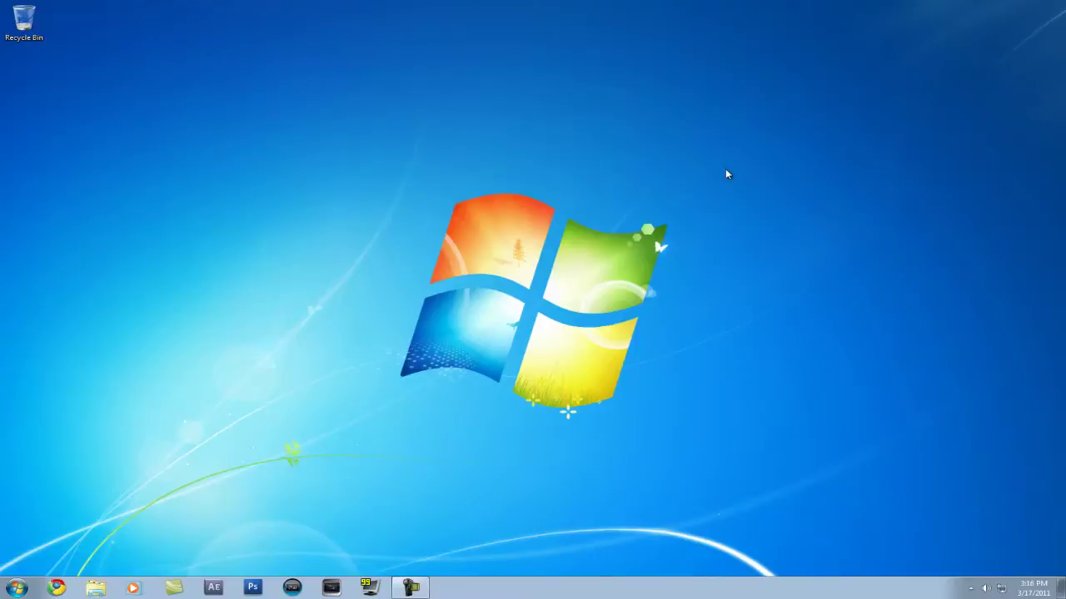
Search Google for 'K-Lite Codec' and open the Codec Guide K-Lite download page
{"action": "left_click_drag", "start_coordinate": [749, 124], "coordinate": [261, 400]}
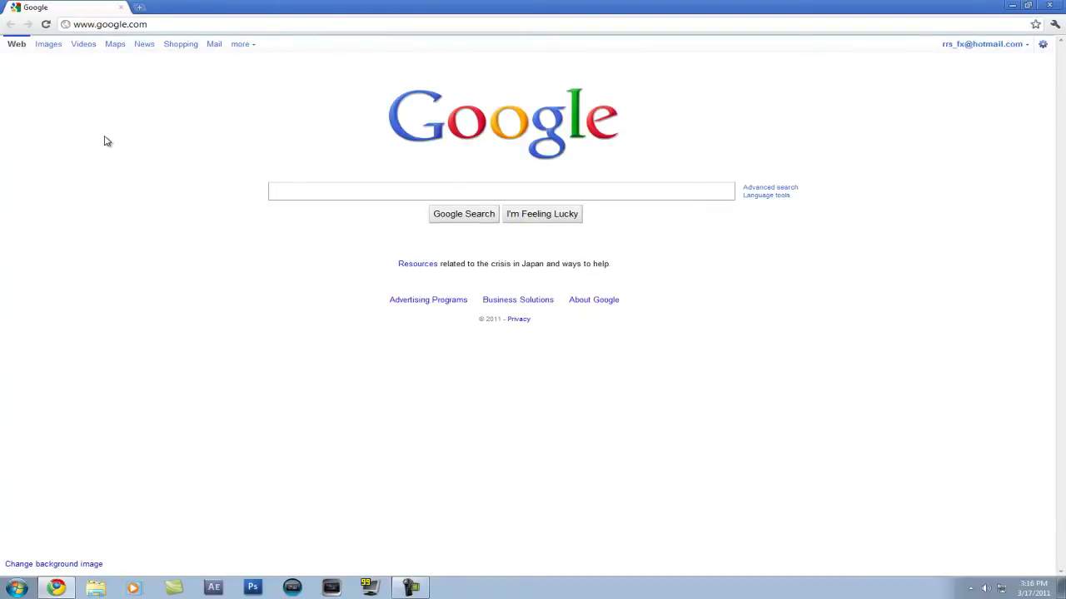
{"action": "type", "text": "K-L"}
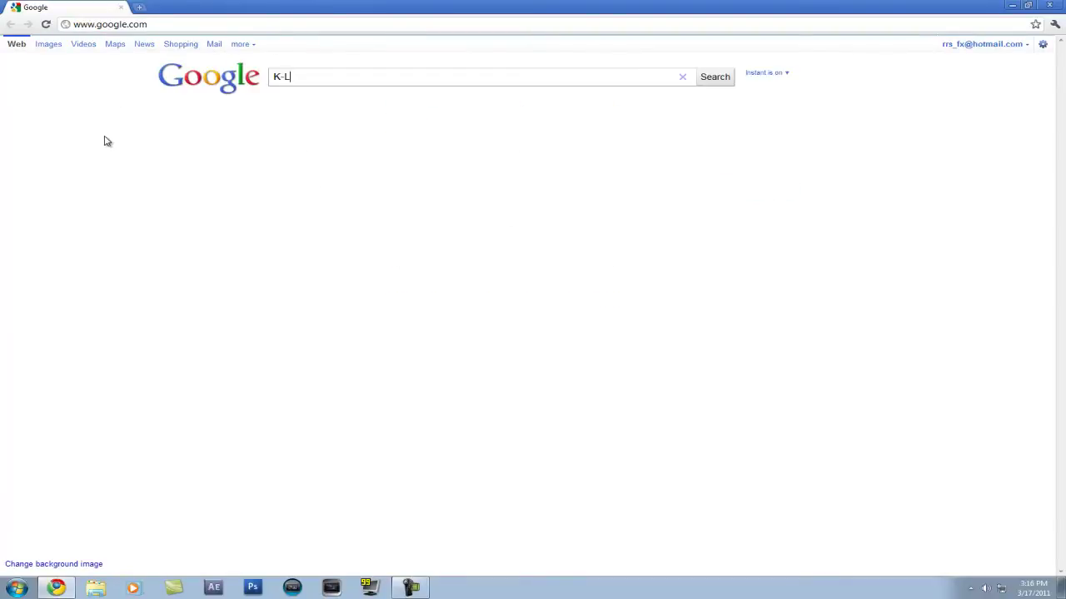
{"action": "type", "text": "ite Codec"}
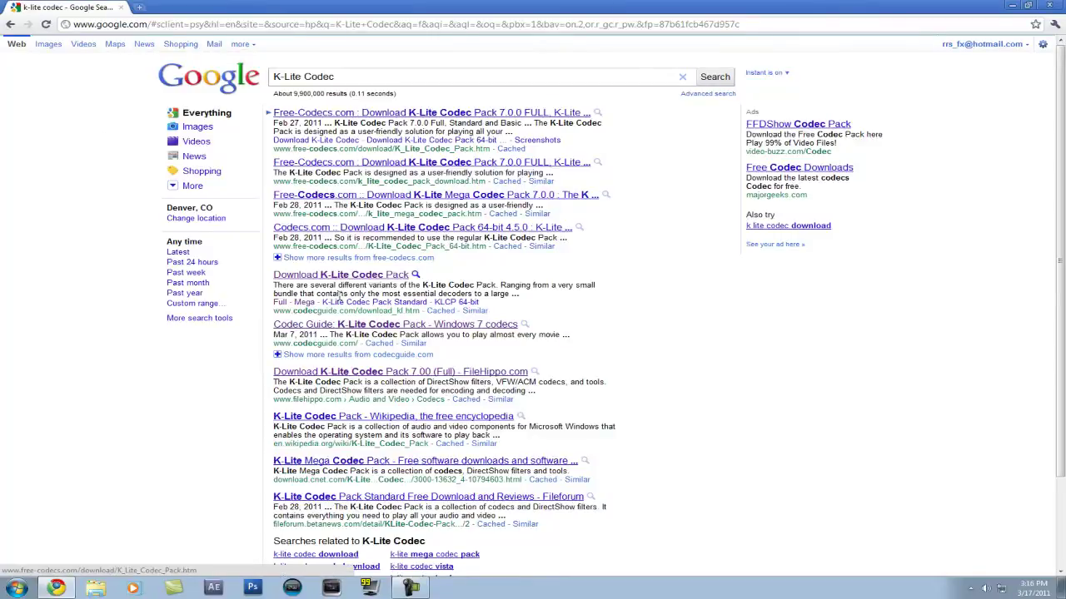
{"action": "left_click", "coordinate": [336, 285]}
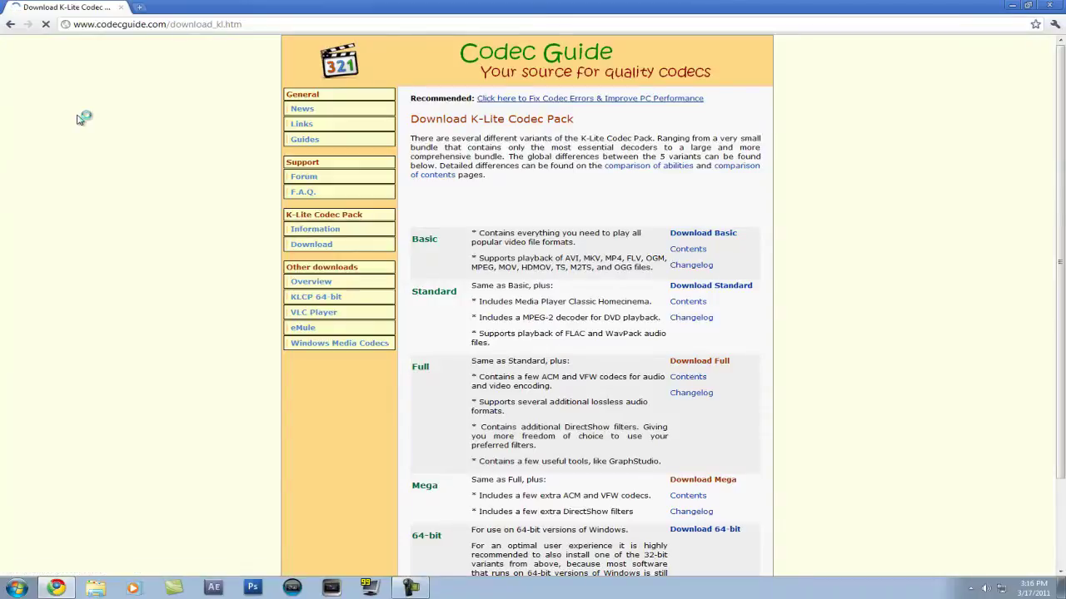
{"action": "scroll", "coordinate": [76, 119], "scroll_direction": "down", "scroll_amount": 3}
Download the Full K-Lite Codec Pack from the Betanews mirror and keep the saved installer
{"action": "left_click", "coordinate": [721, 256]}
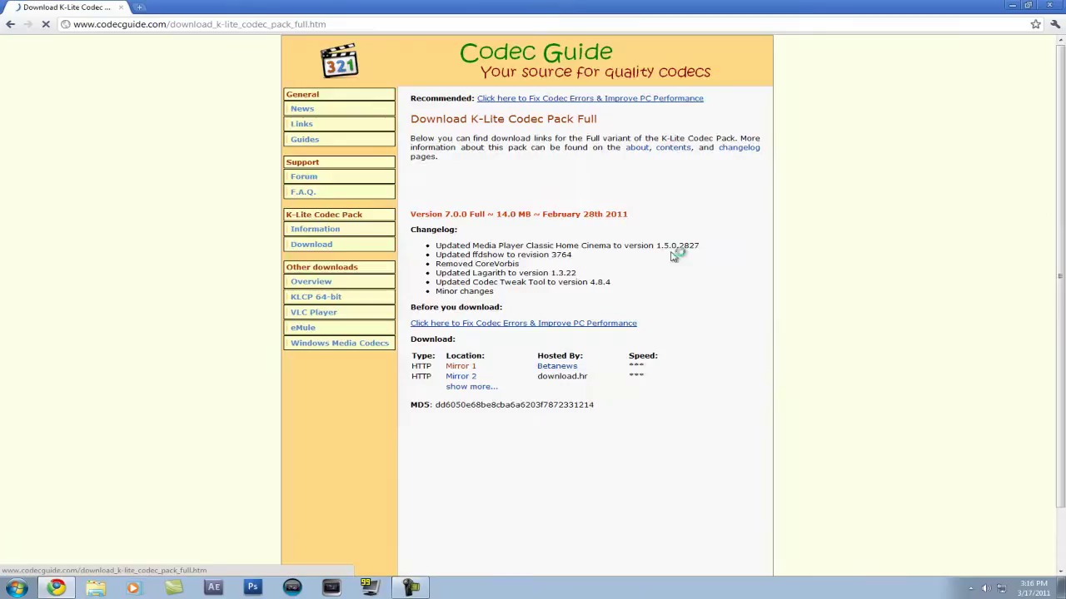
{"action": "left_click", "coordinate": [463, 367]}
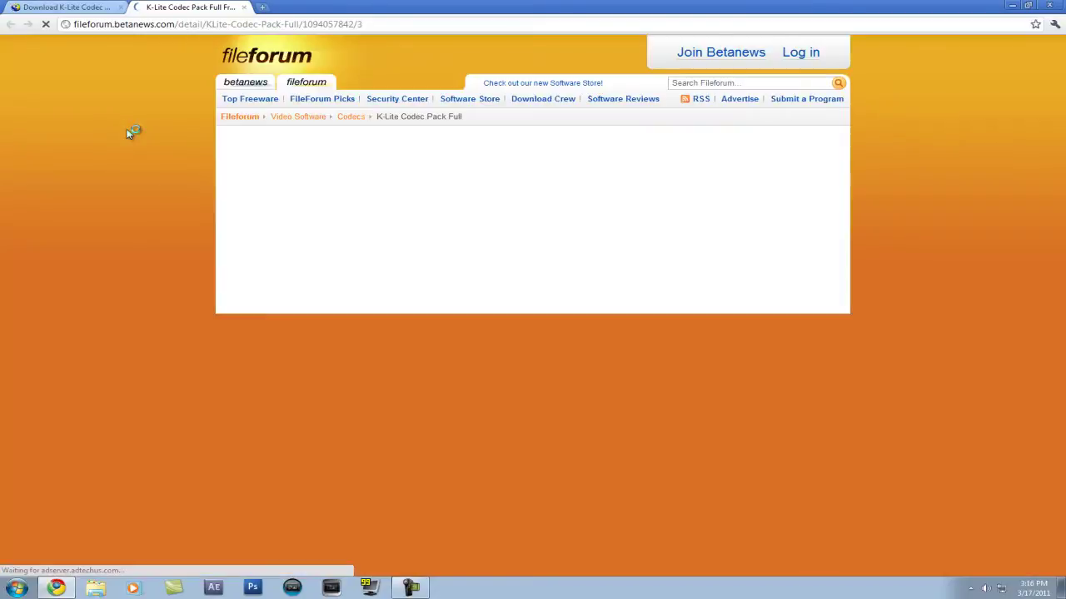
{"action": "left_click", "coordinate": [207, 185]}
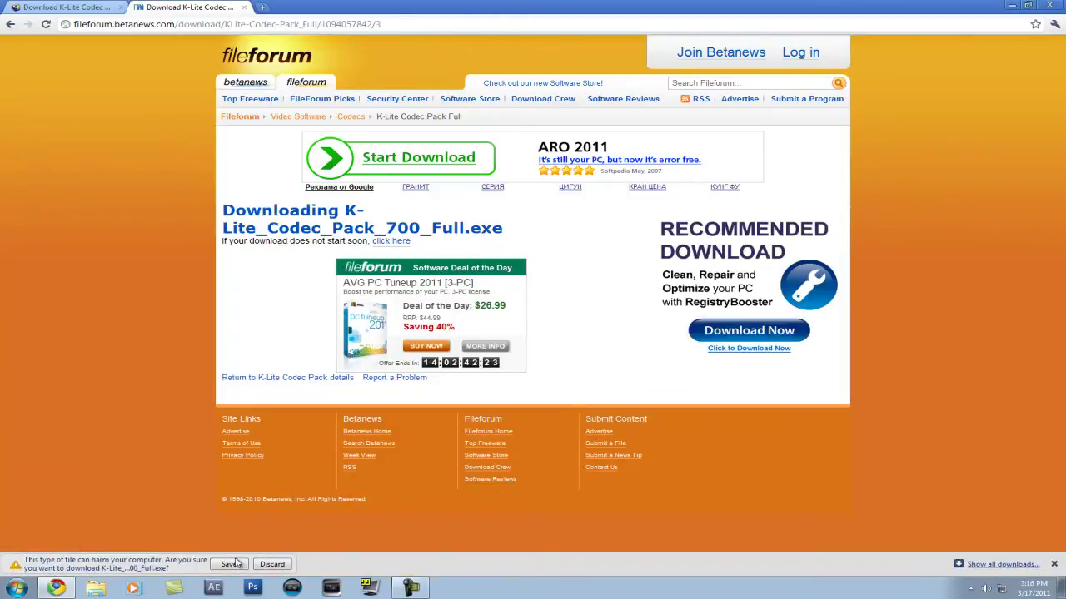
{"action": "left_click", "coordinate": [230, 565]}
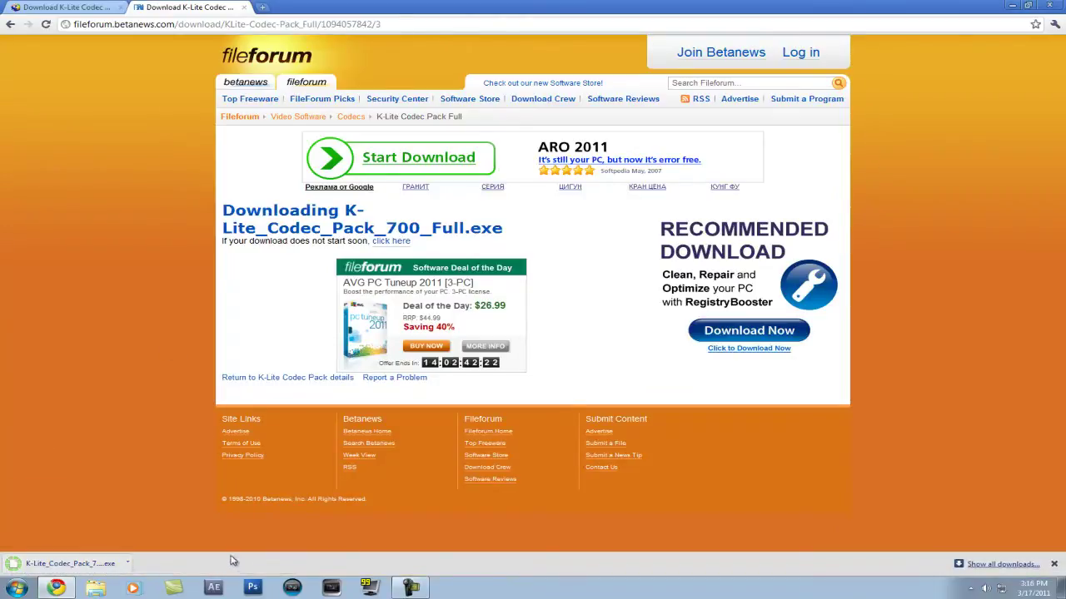
{"action": "left_click", "coordinate": [244, 7]}
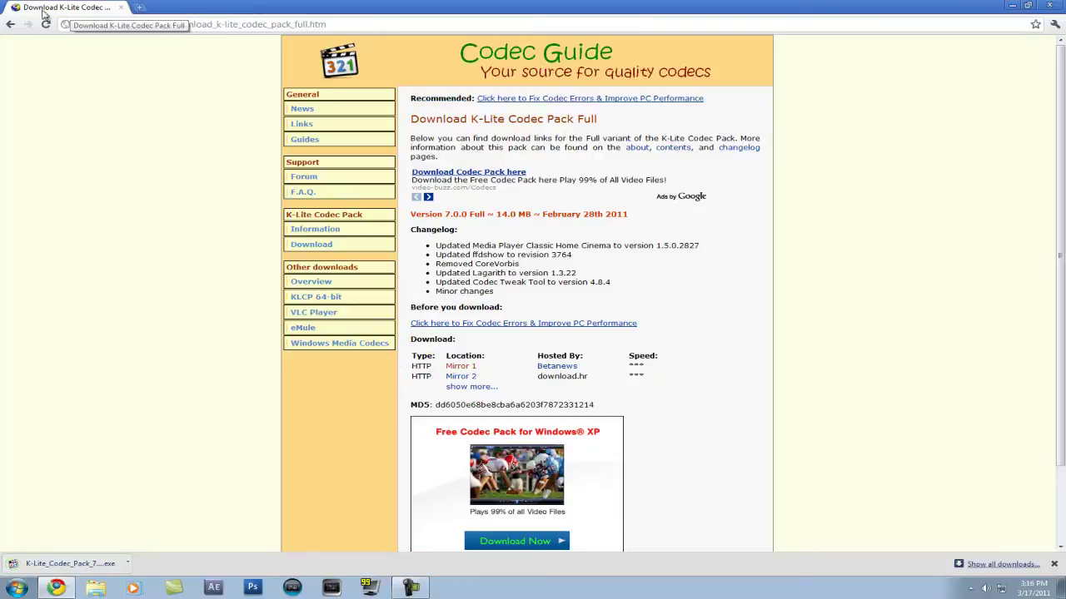
Search Google for 'ffdshow' and open the free-codecs ffdshow download page
{"action": "left_click", "coordinate": [10, 24]}
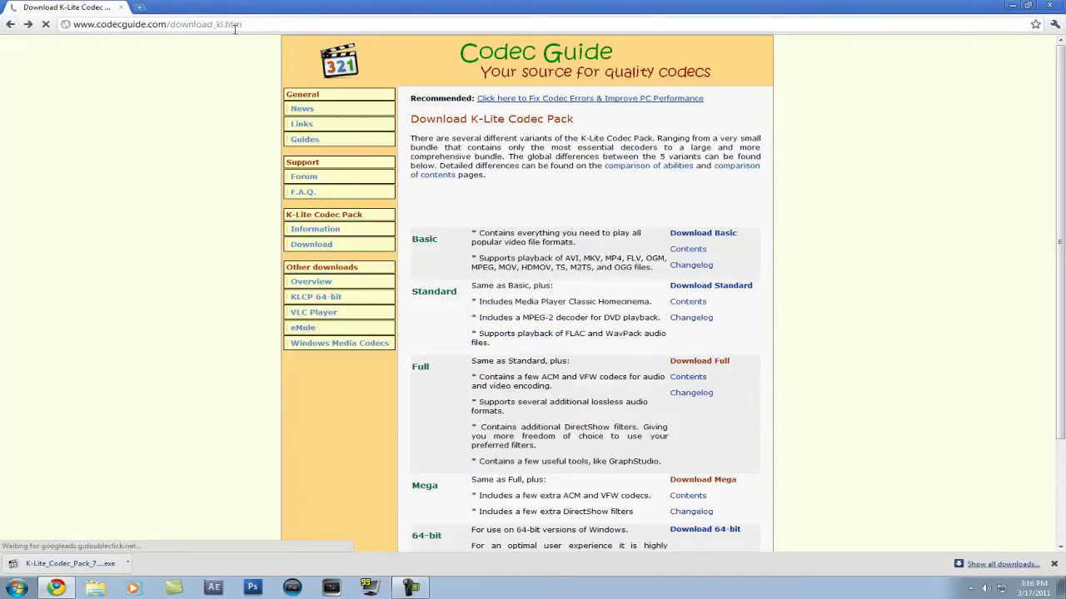
{"action": "key", "text": "alt+Left"}
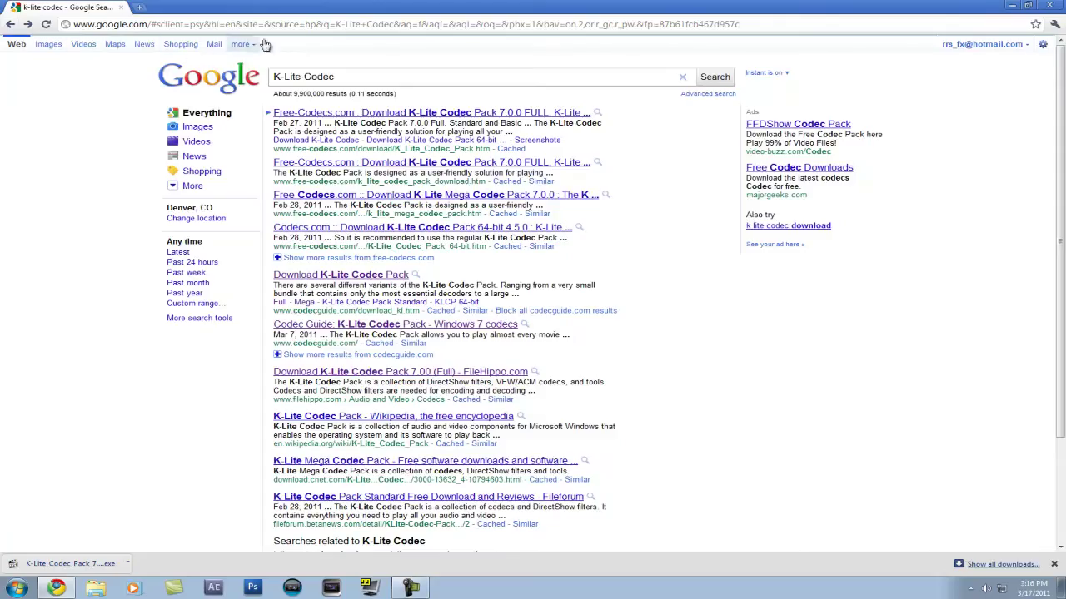
{"action": "left_click_drag", "start_coordinate": [360, 75], "coordinate": [284, 68]}
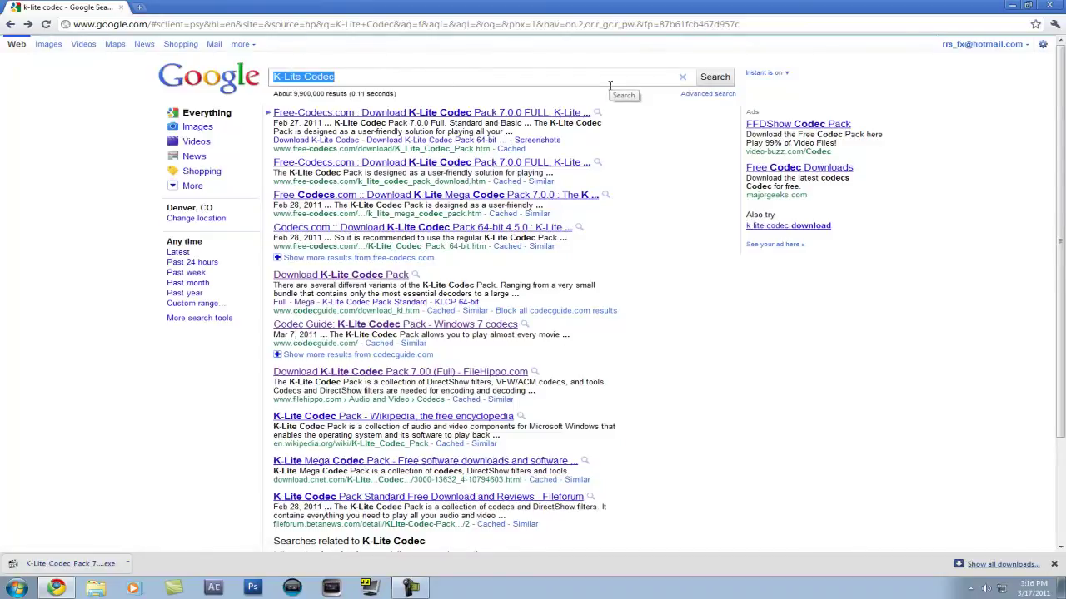
{"action": "type", "text": "ff"}
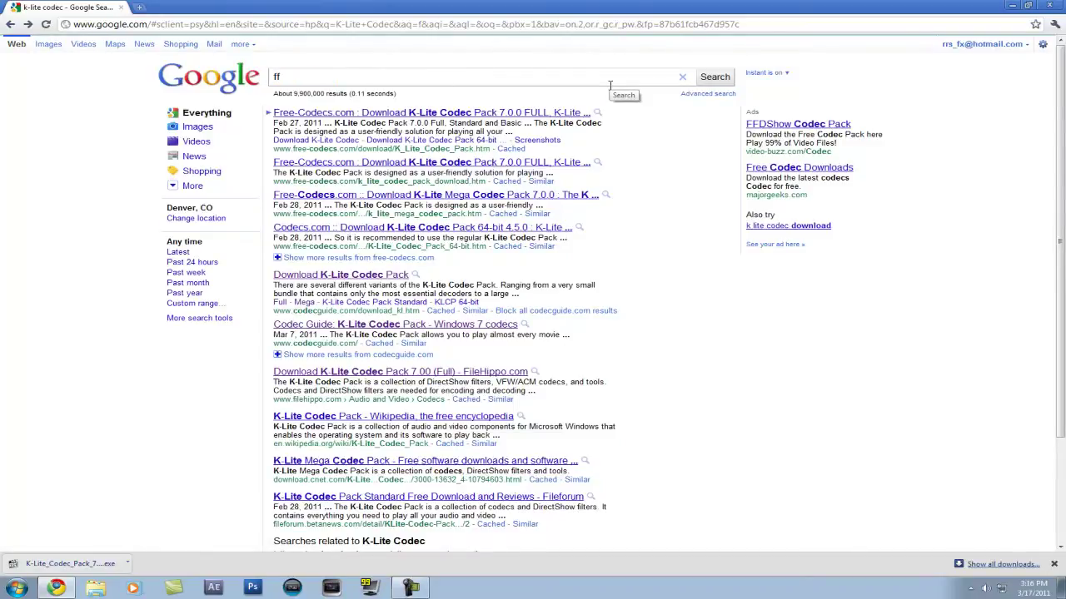
{"action": "type", "text": "dsho"}
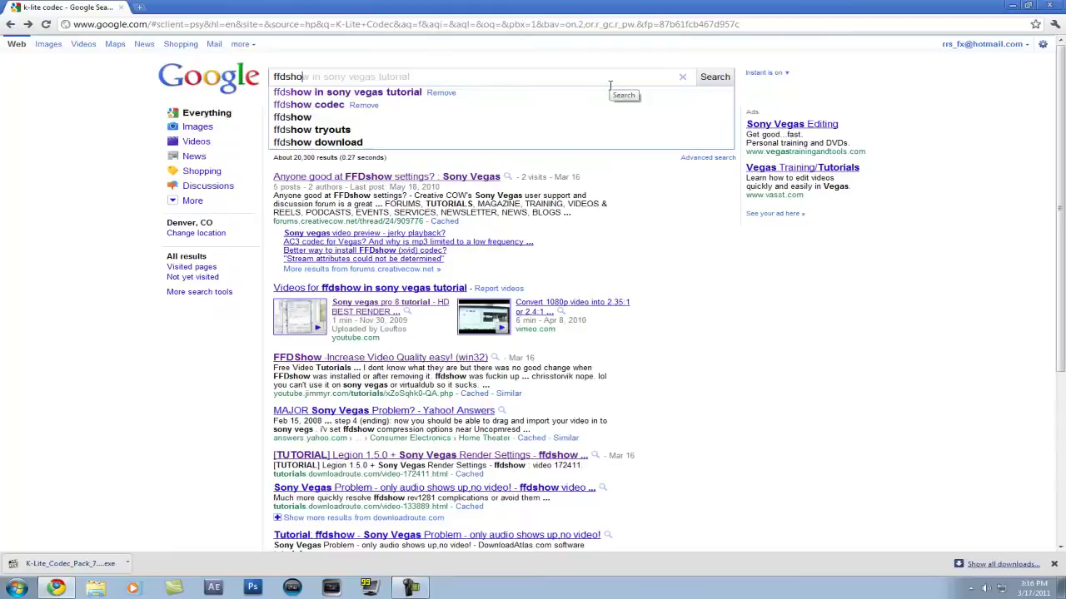
{"action": "type", "text": "w"}
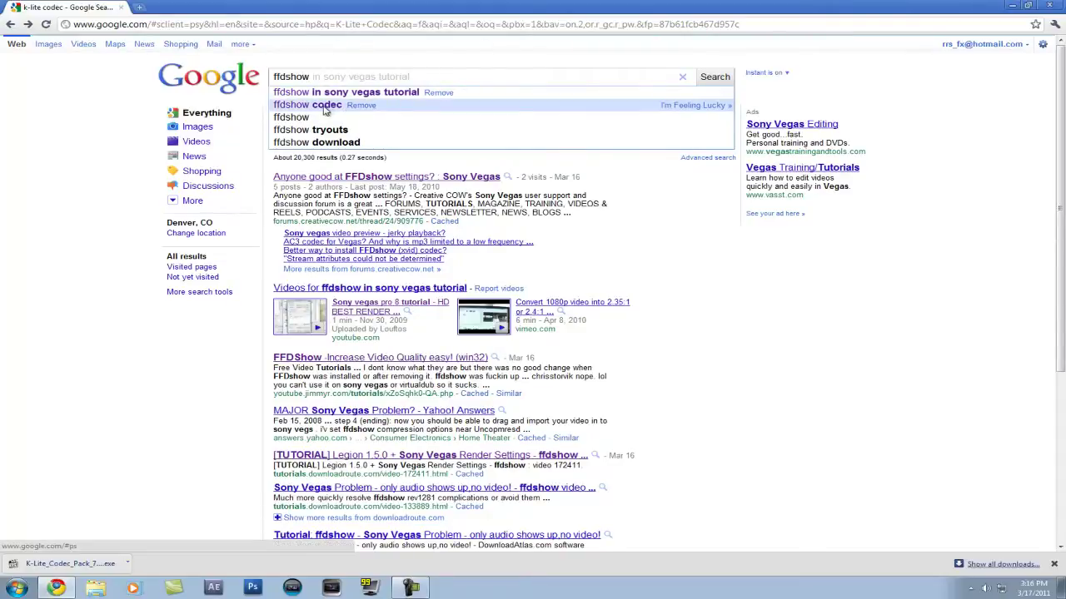
{"action": "left_click", "coordinate": [326, 112]}
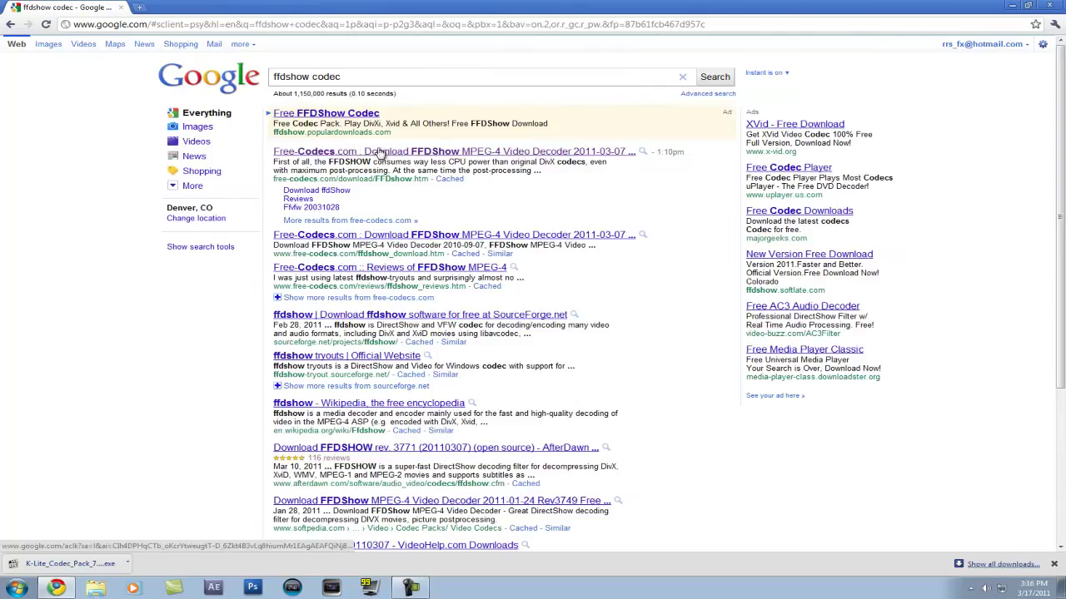
{"action": "left_click", "coordinate": [331, 203]}
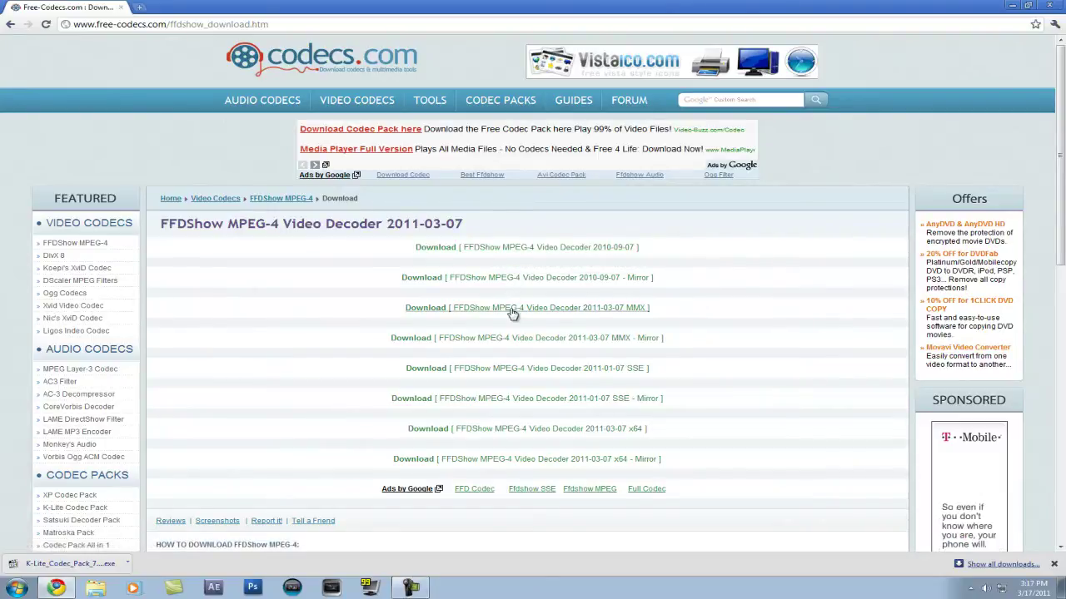
Download the ffdshow tryouts installer from the Free FFDShow Codec site
{"action": "left_click", "coordinate": [10, 24]}
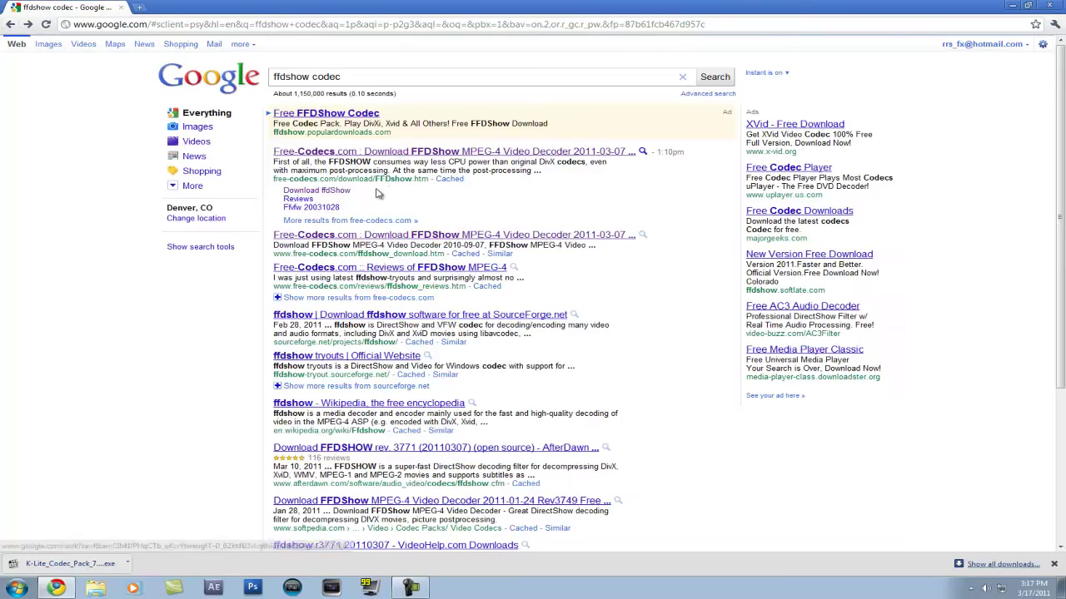
{"action": "left_click", "coordinate": [354, 115]}
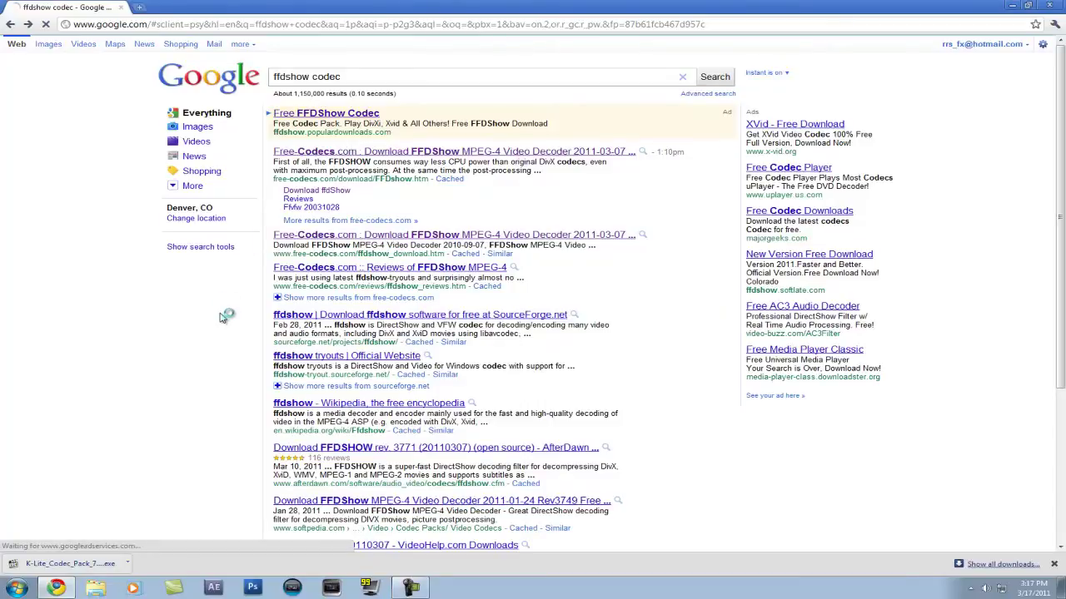
{"action": "scroll", "coordinate": [218, 275], "scroll_direction": "down", "scroll_amount": 3}
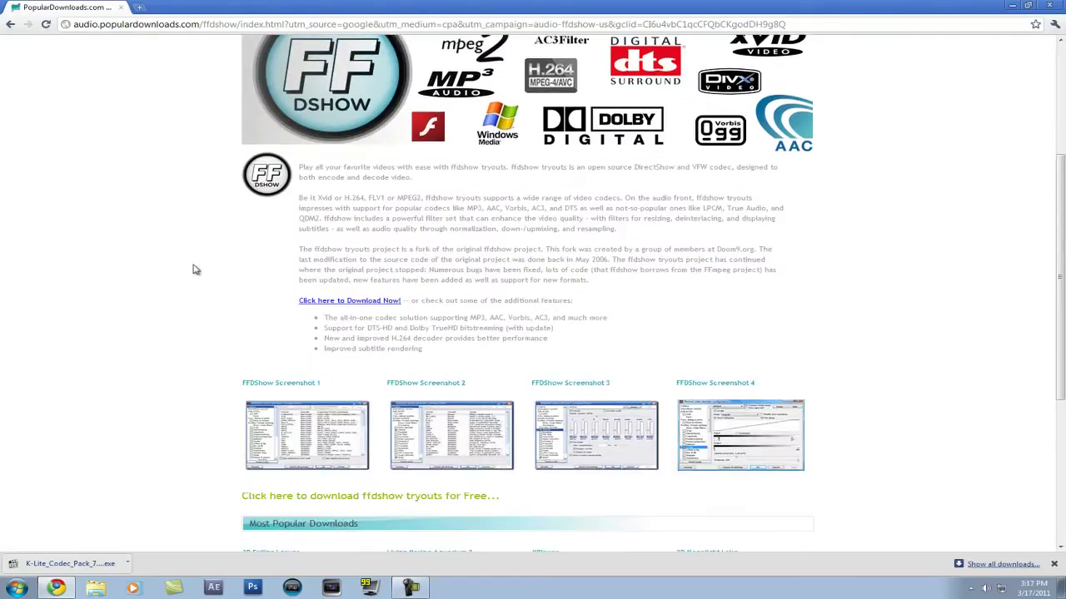
{"action": "scroll", "coordinate": [178, 261], "scroll_direction": "up", "scroll_amount": 3}
{"action": "scroll", "coordinate": [280, 328], "scroll_direction": "down", "scroll_amount": 3}
{"action": "left_click", "coordinate": [338, 302]}
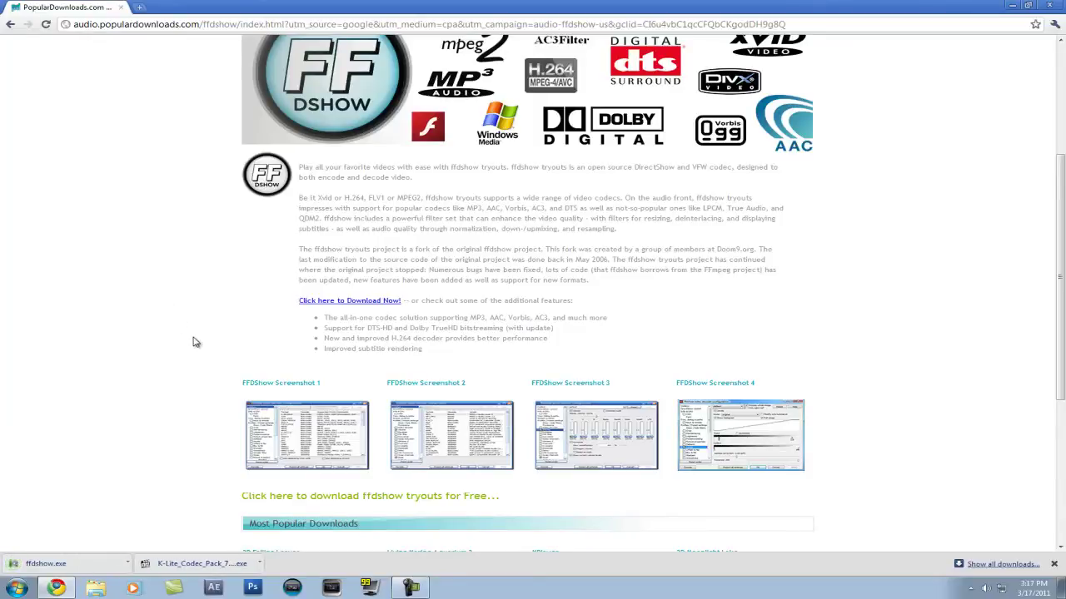
Run K-Lite_Codec_Pack_700_Full.exe from the Downloads folder, allowing the unverified installer
{"action": "left_click", "coordinate": [1045, 6]}
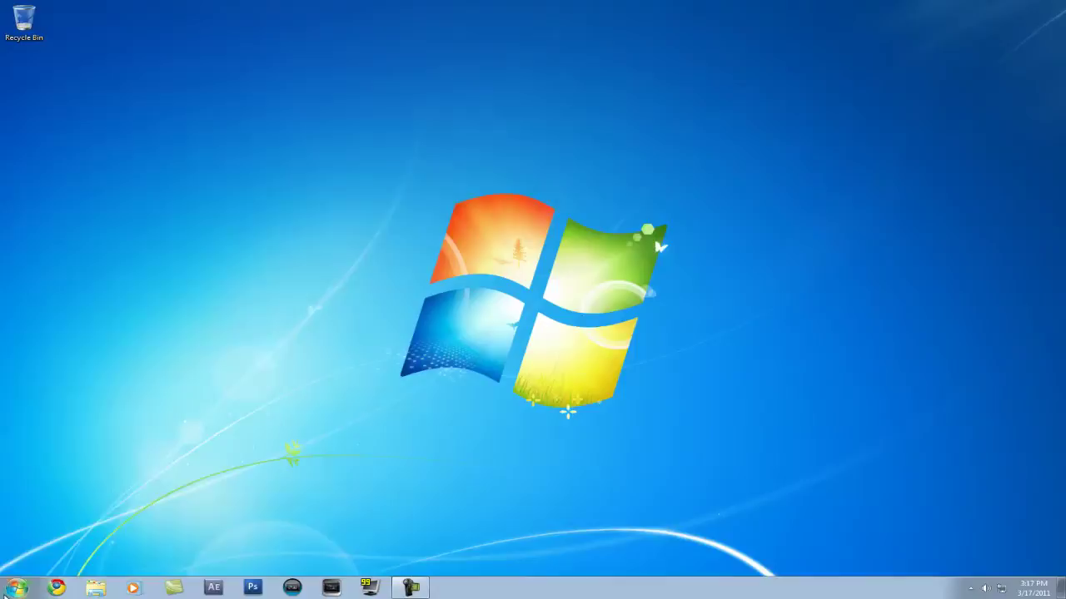
{"action": "key", "text": "super"}
{"action": "left_click", "coordinate": [208, 339]}
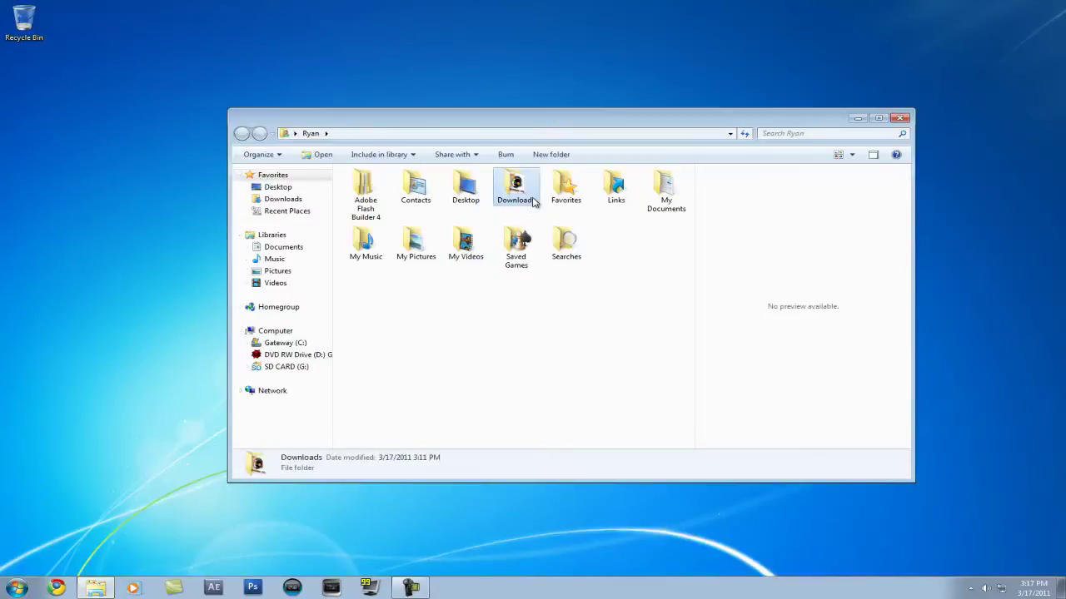
{"action": "double_click", "coordinate": [516, 189]}
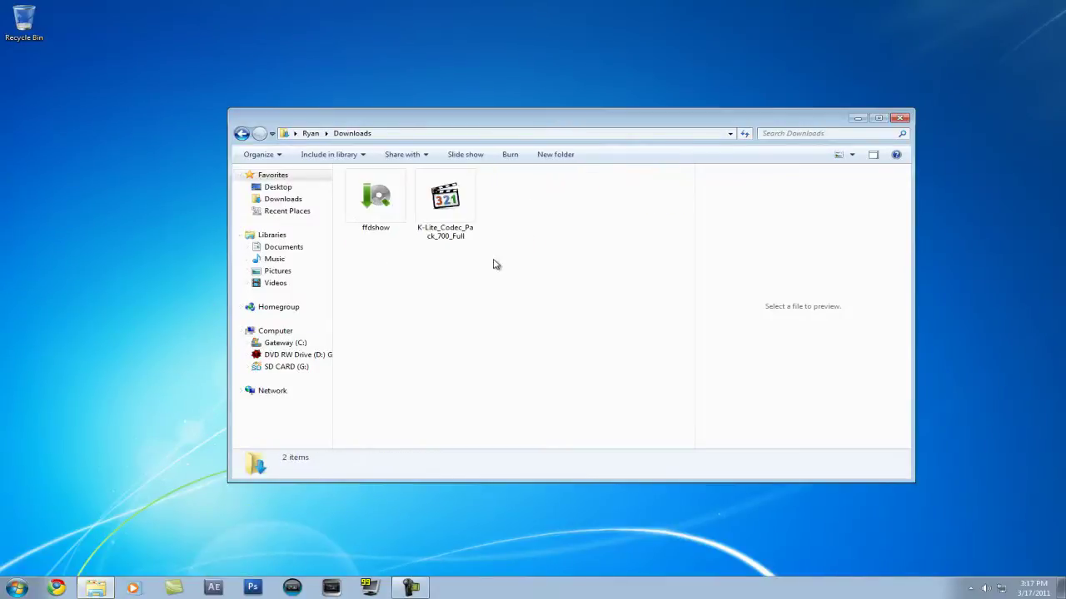
{"action": "double_click", "coordinate": [444, 205]}
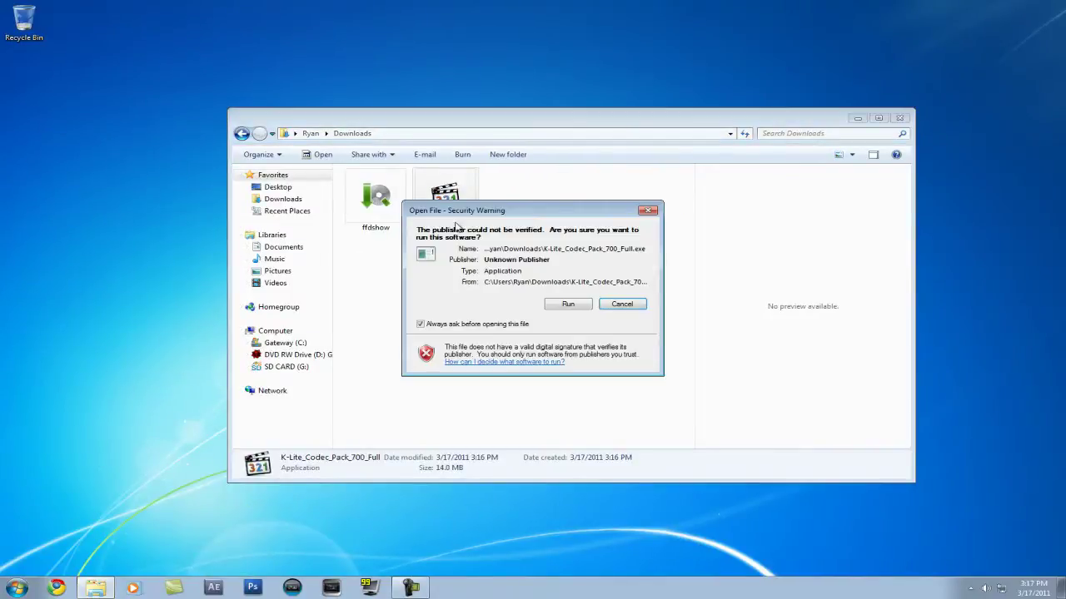
{"action": "left_click", "coordinate": [566, 304]}
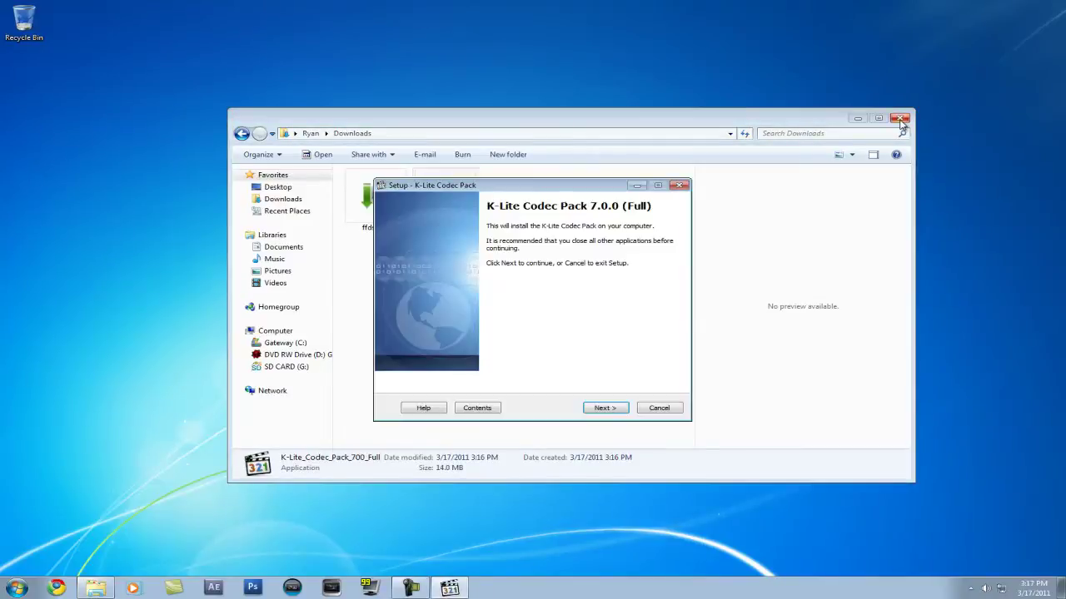
{"action": "left_click", "coordinate": [899, 119]}
Keep advanced install and default components and tasks, advancing to the DXVA settings
{"action": "left_click", "coordinate": [591, 408]}
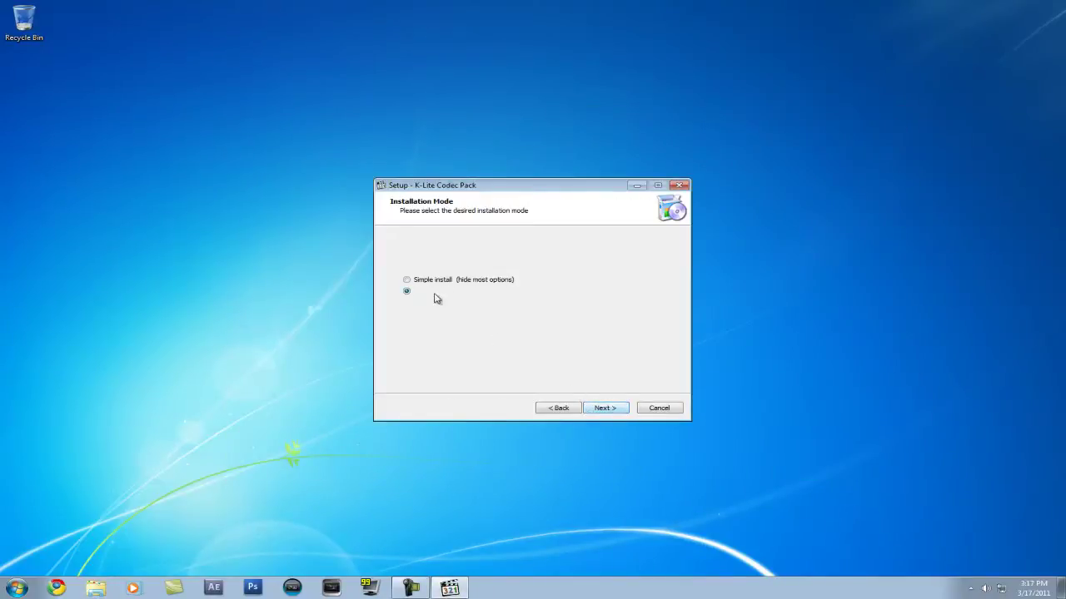
{"action": "left_click", "coordinate": [603, 408]}
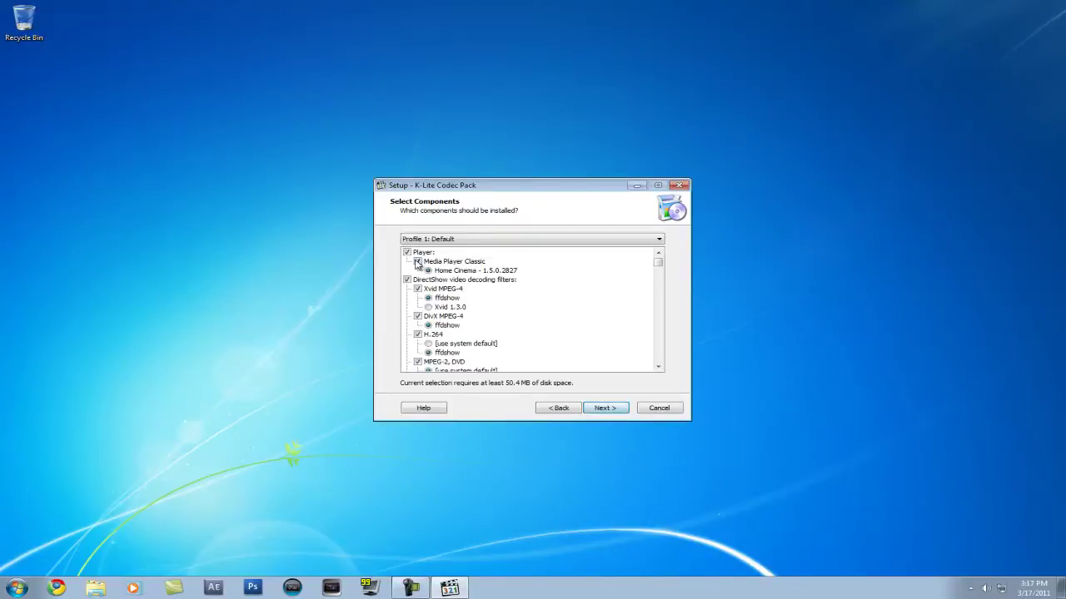
{"action": "left_click", "coordinate": [605, 407]}
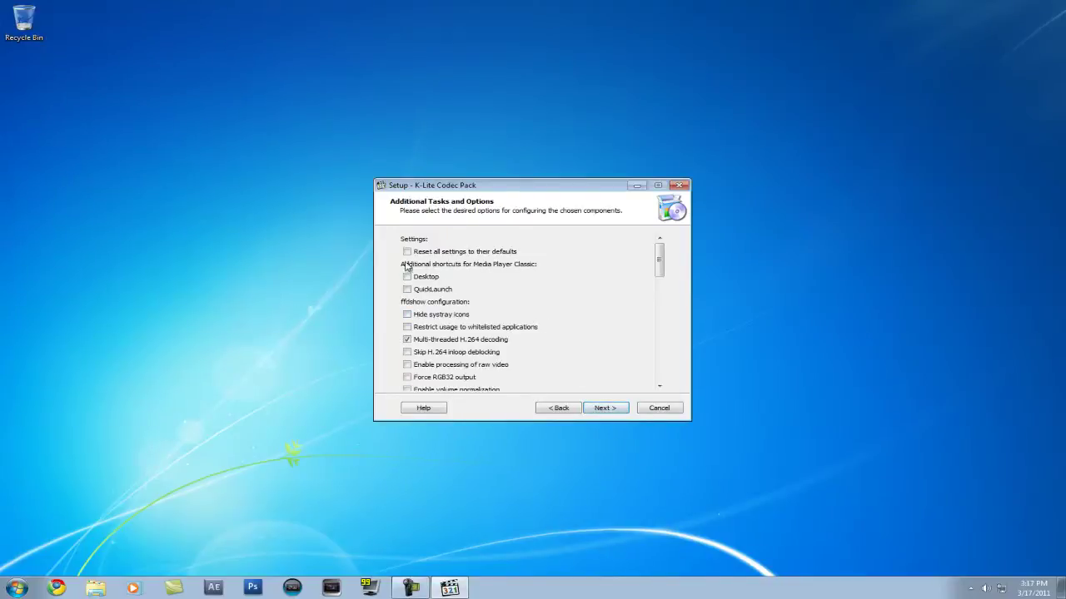
{"action": "left_click", "coordinate": [601, 407]}
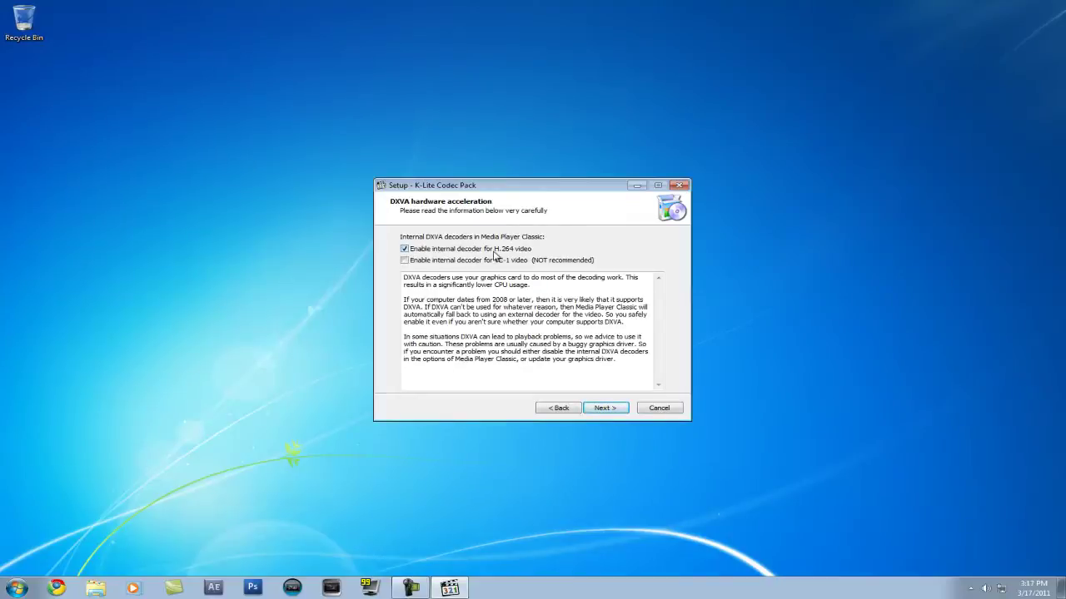
Keep H.264 hardware decoding and associate all video and audio types with Windows Media Player
{"action": "left_click", "coordinate": [593, 410]}
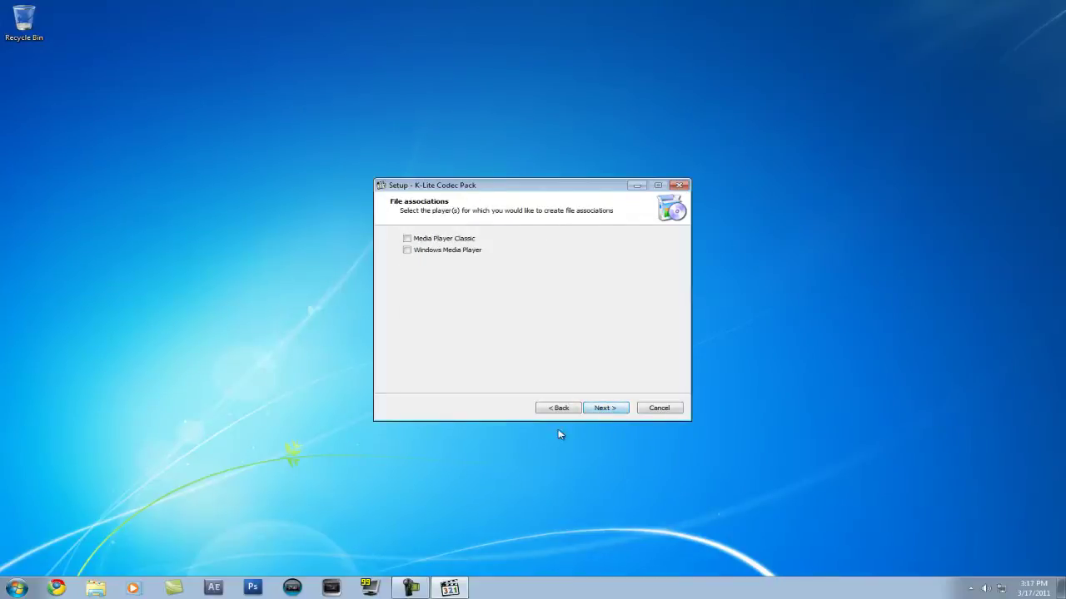
{"action": "left_click", "coordinate": [406, 250]}
{"action": "left_click", "coordinate": [407, 239]}
{"action": "left_click", "coordinate": [608, 408]}
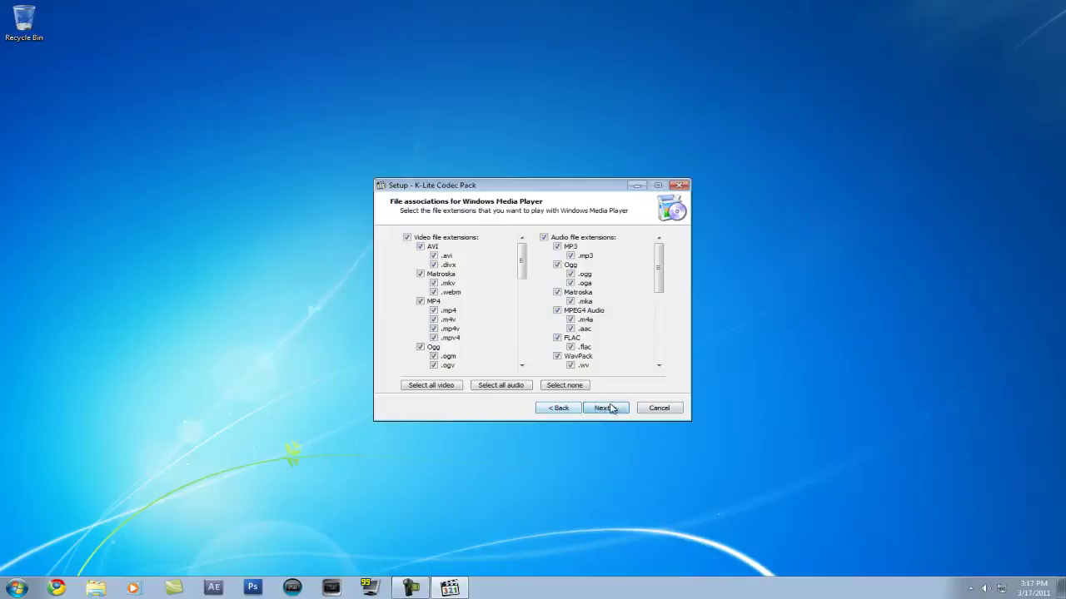
{"action": "left_click", "coordinate": [442, 391]}
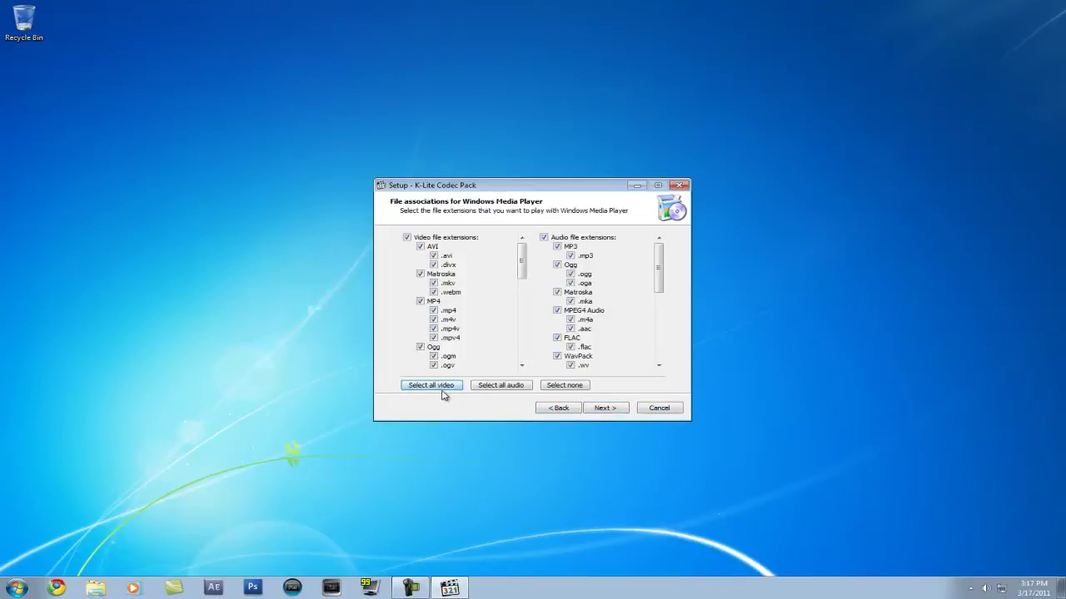
{"action": "left_click", "coordinate": [513, 387]}
Keep 2.0 stereo output, install the pack, and finish choosing to restart later
{"action": "left_click", "coordinate": [607, 408]}
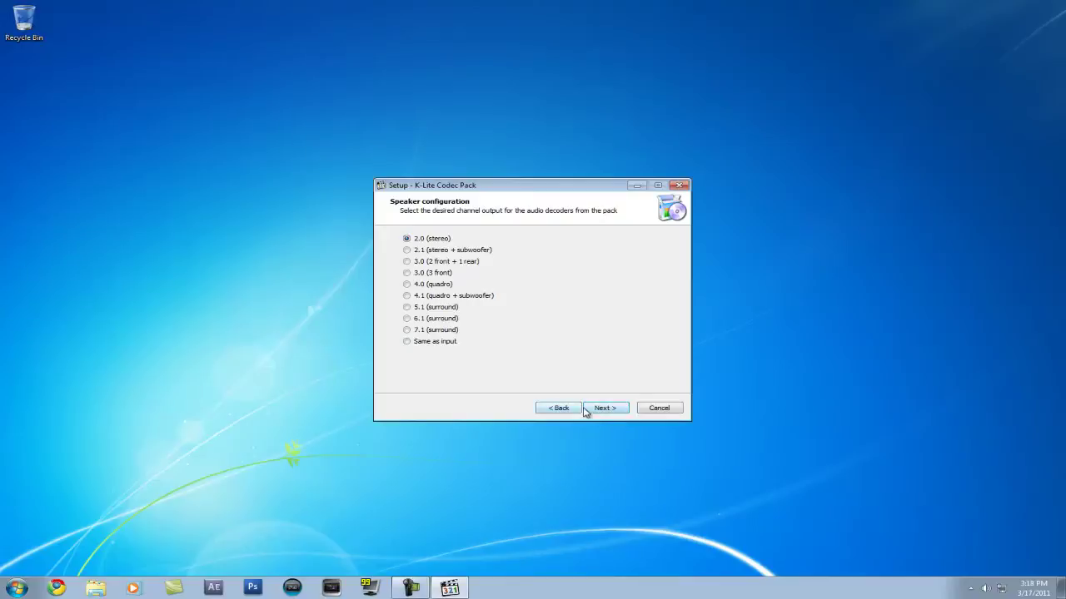
{"action": "left_click", "coordinate": [587, 409]}
{"action": "left_click", "coordinate": [606, 408]}
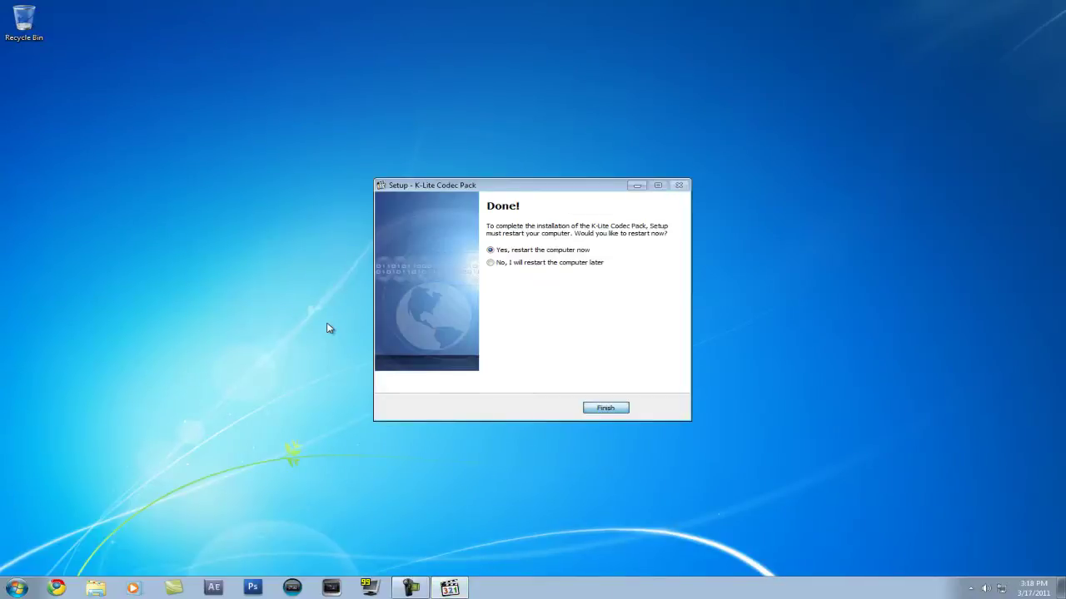
{"action": "left_click", "coordinate": [490, 263]}
{"action": "left_click", "coordinate": [589, 408]}
{"action": "left_click", "coordinate": [1049, 5]}
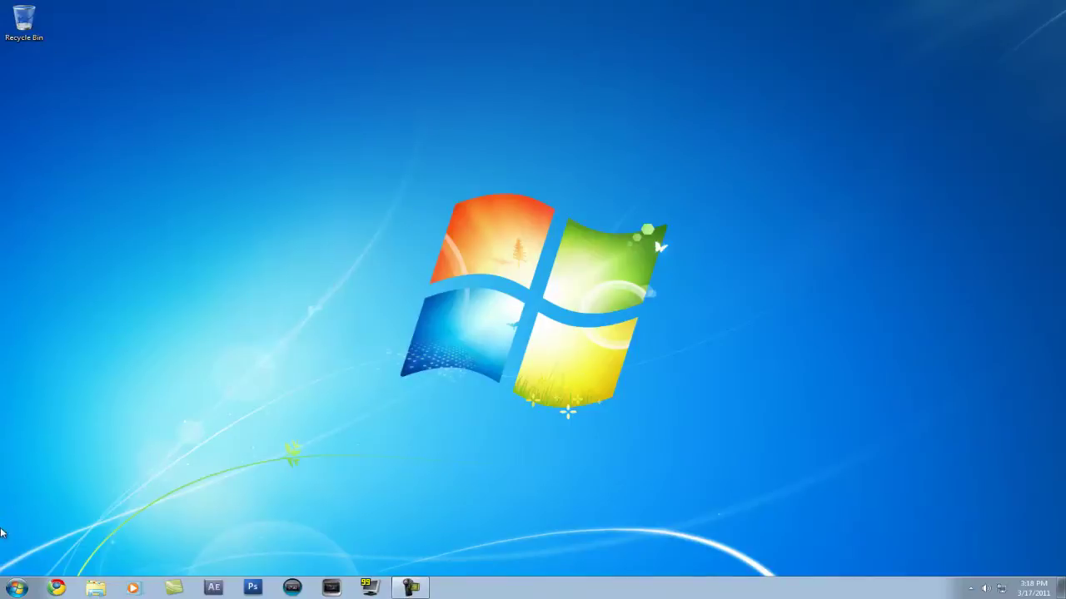
Run the ffdshow installer from the Downloads folder, allowing it to run
{"action": "left_click", "coordinate": [17, 588]}
{"action": "left_click", "coordinate": [219, 334]}
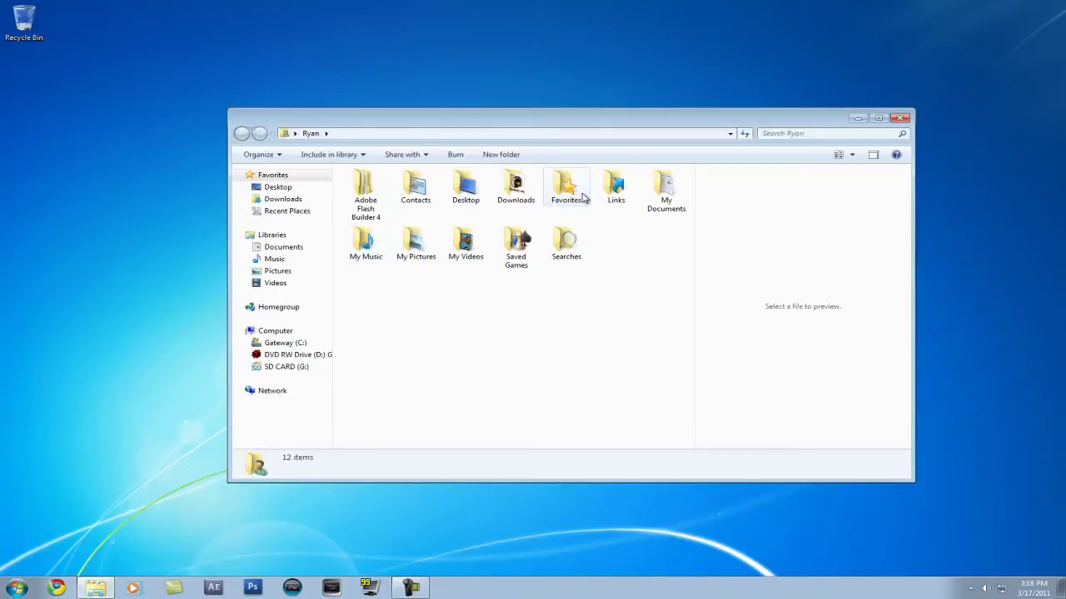
{"action": "double_click", "coordinate": [513, 190]}
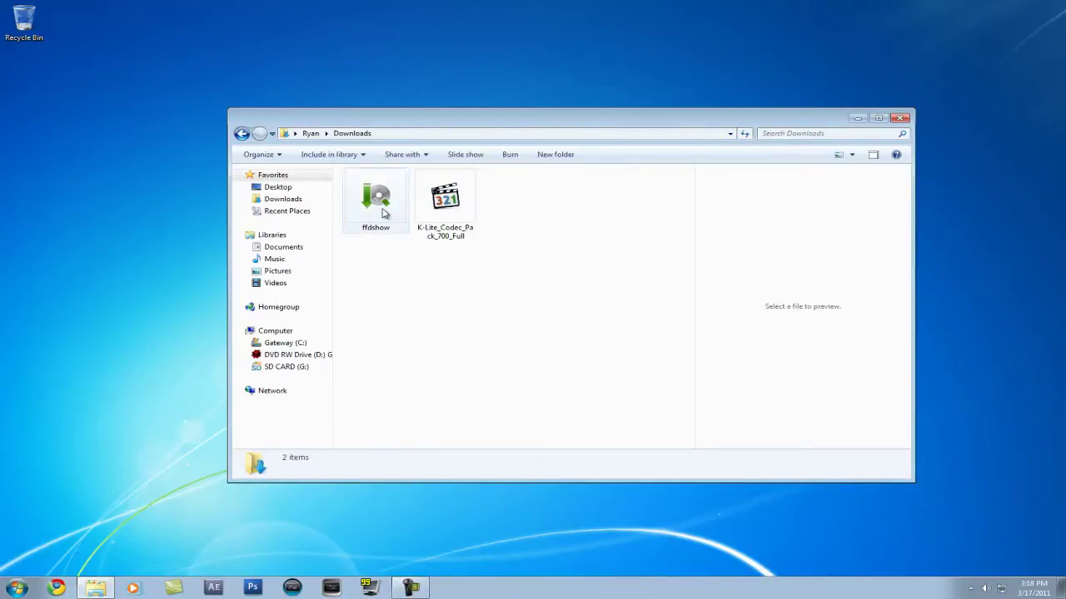
{"action": "double_click", "coordinate": [385, 214]}
{"action": "left_click", "coordinate": [567, 303]}
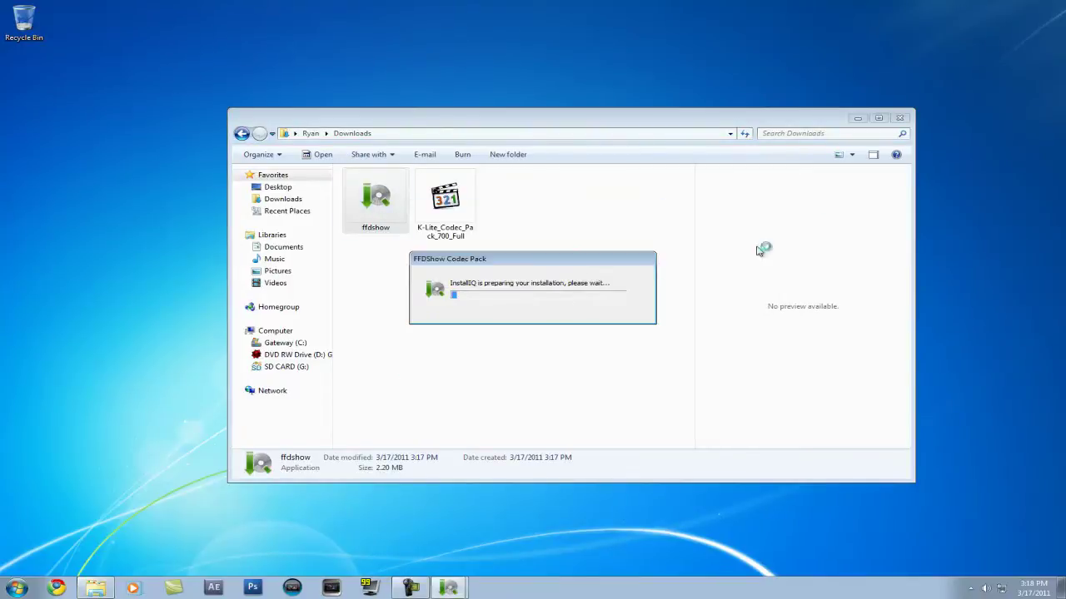
{"action": "left_click", "coordinate": [899, 118]}
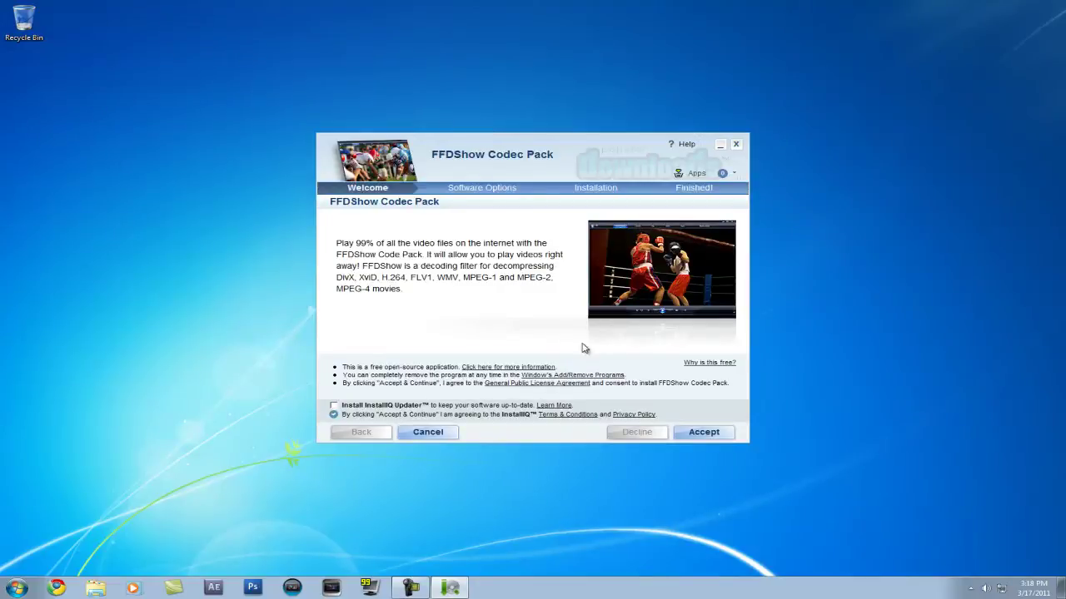
Accept the ffdshow terms and decline the WeatherBug, RegistryBooster, Norton, PC Confidential, PC Speed Maximizer and Yahoo! offers
{"action": "left_click", "coordinate": [716, 434]}
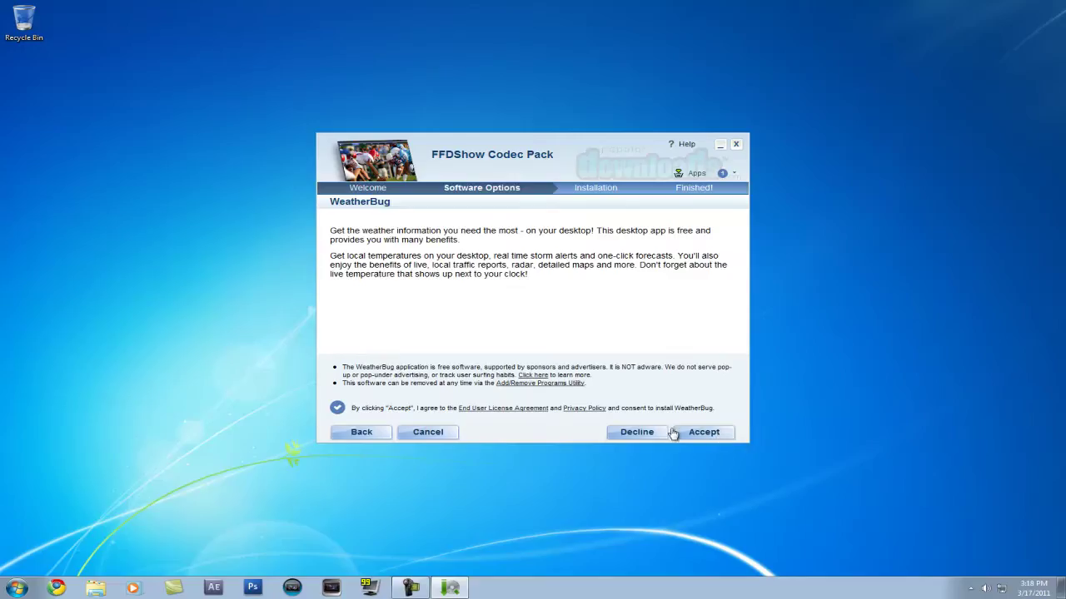
{"action": "left_click", "coordinate": [624, 434]}
{"action": "left_click", "coordinate": [624, 435]}
{"action": "left_click", "coordinate": [625, 434]}
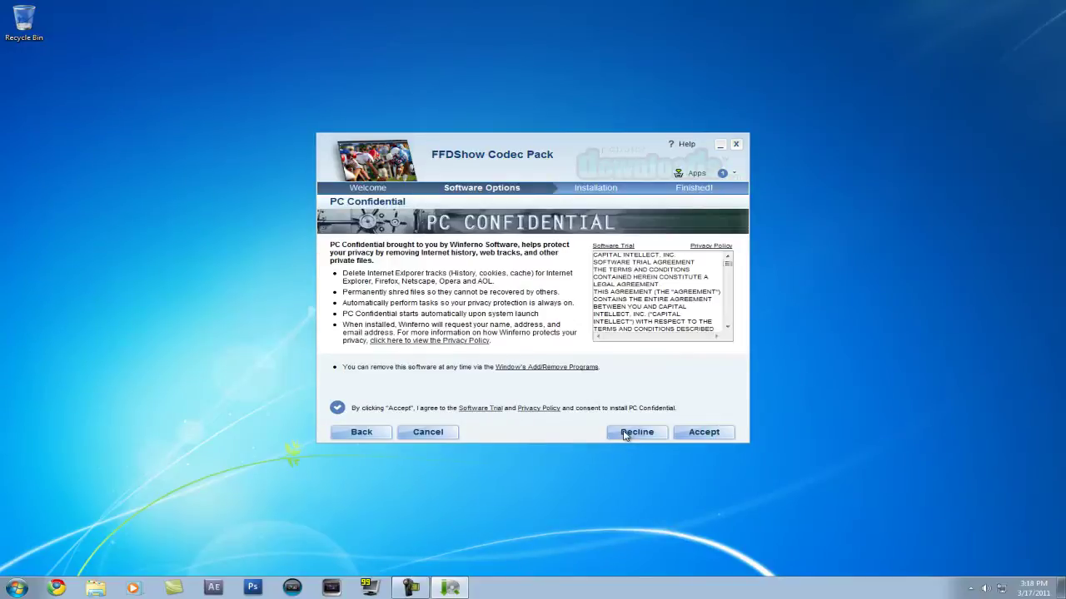
{"action": "left_click", "coordinate": [626, 435]}
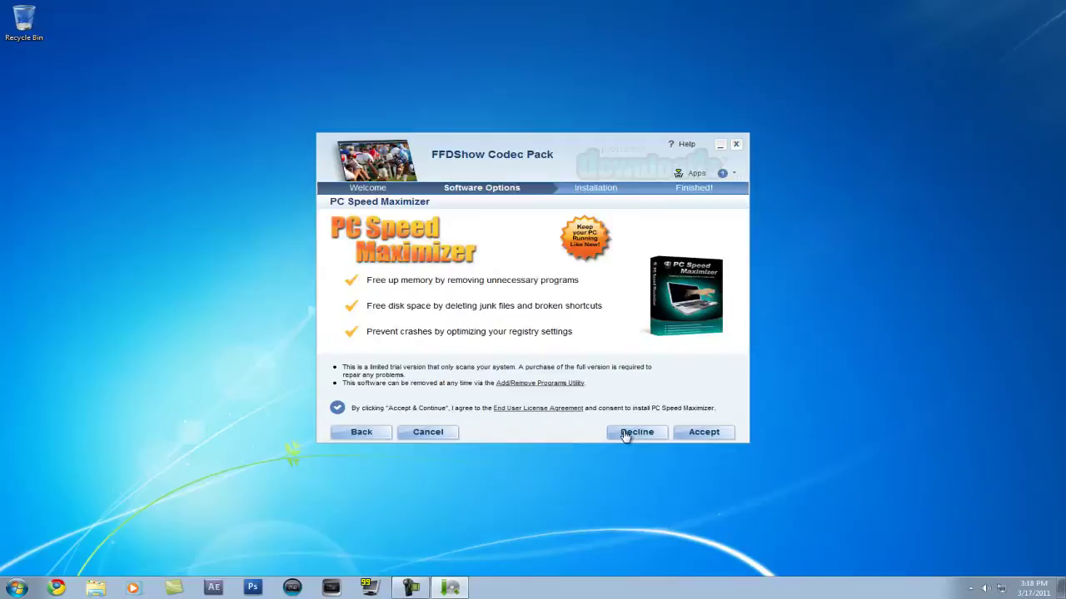
{"action": "left_click", "coordinate": [625, 434]}
{"action": "left_click", "coordinate": [625, 434]}
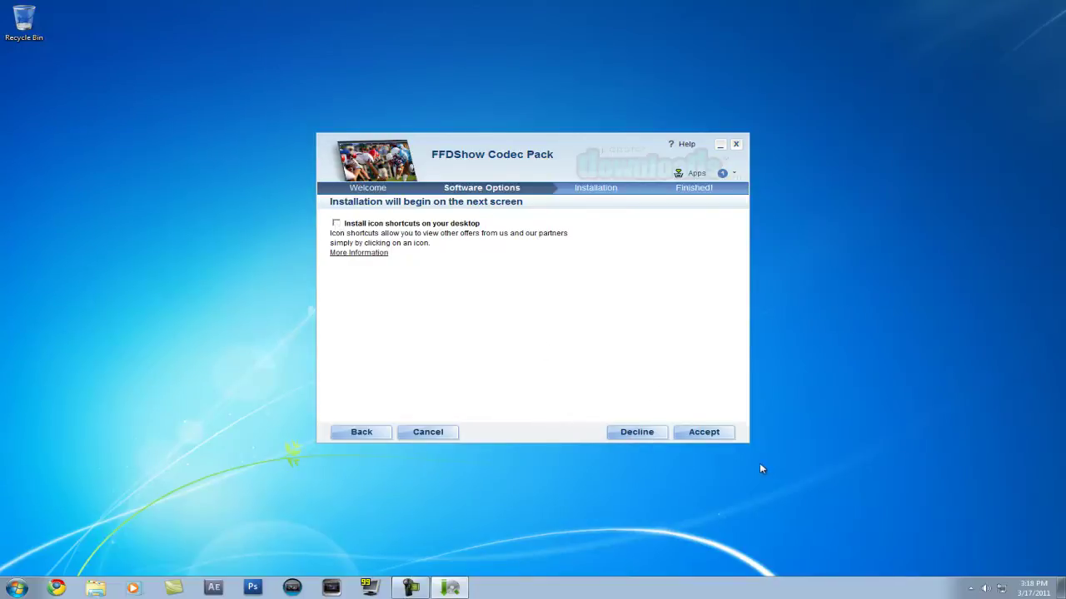
Skip desktop shortcuts, install ffdshow, finish, and dismiss the promotional thank-you page
{"action": "left_click", "coordinate": [637, 431]}
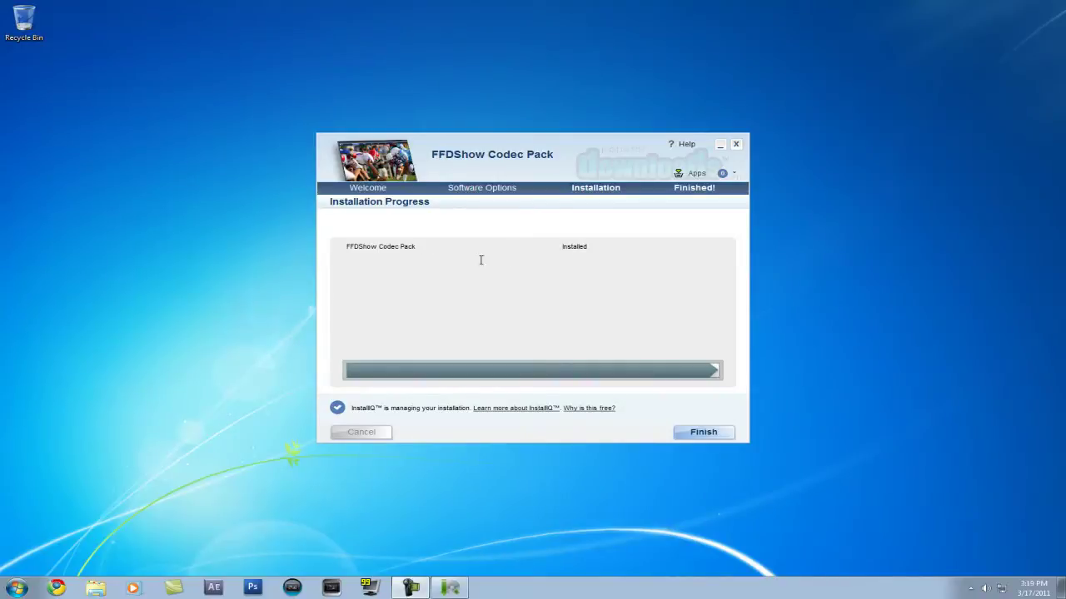
{"action": "left_click", "coordinate": [702, 432]}
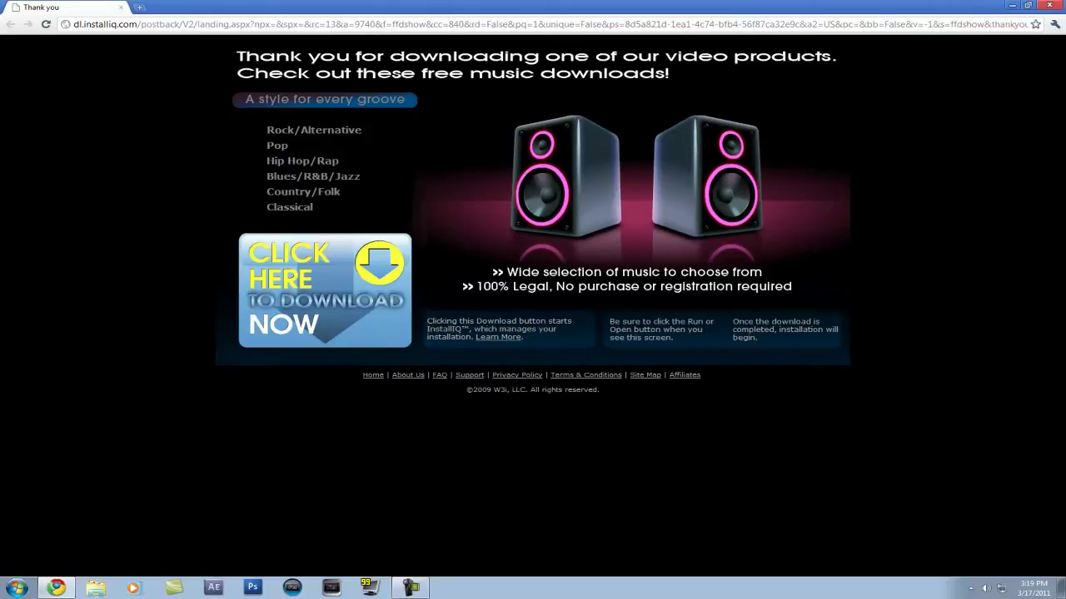
{"action": "left_click", "coordinate": [1062, 6]}
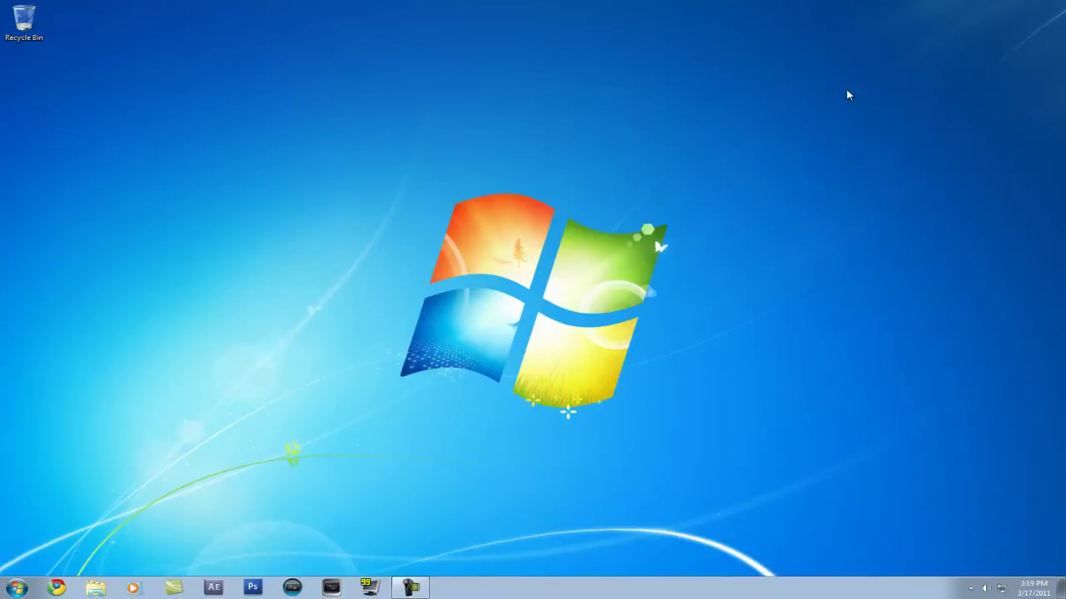
Launch Vegas Pro 8.0, import Hmmm.avi, and place it at the timeline start
{"action": "left_click", "coordinate": [290, 589]}
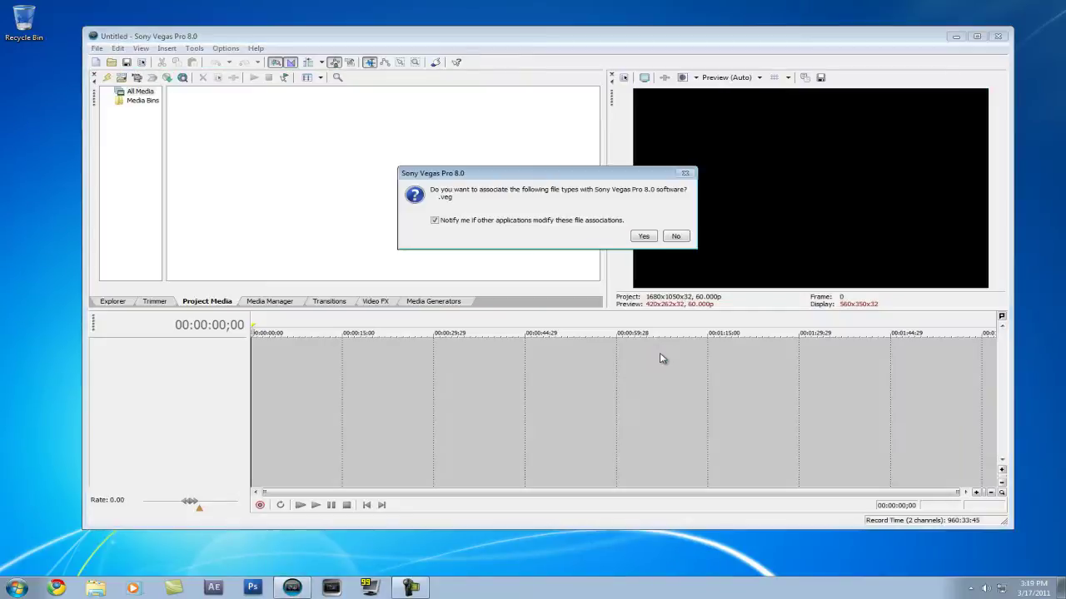
{"action": "left_click", "coordinate": [675, 236]}
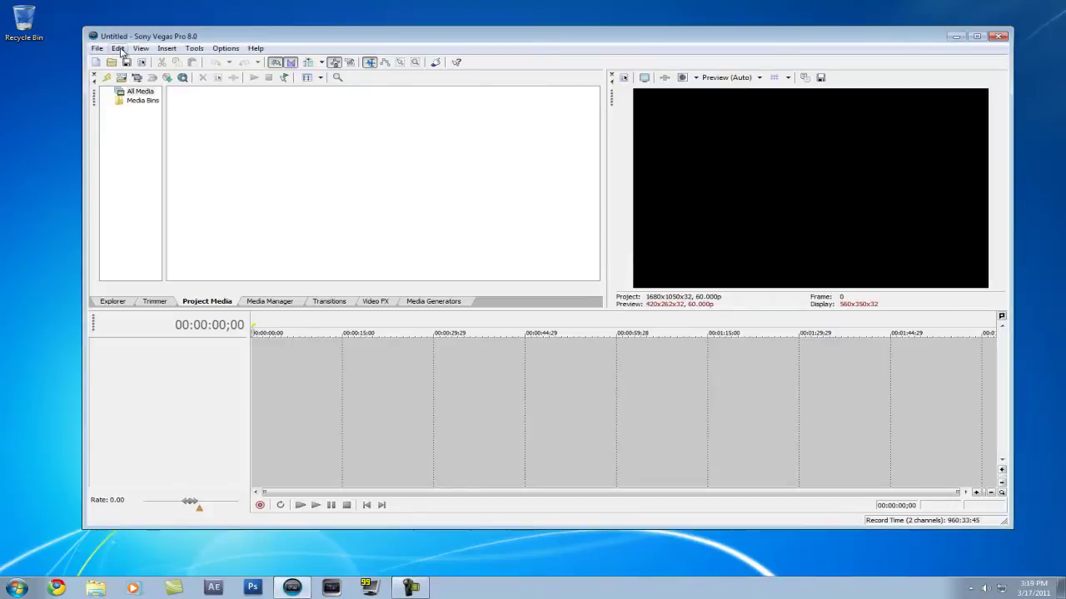
{"action": "left_click", "coordinate": [121, 77]}
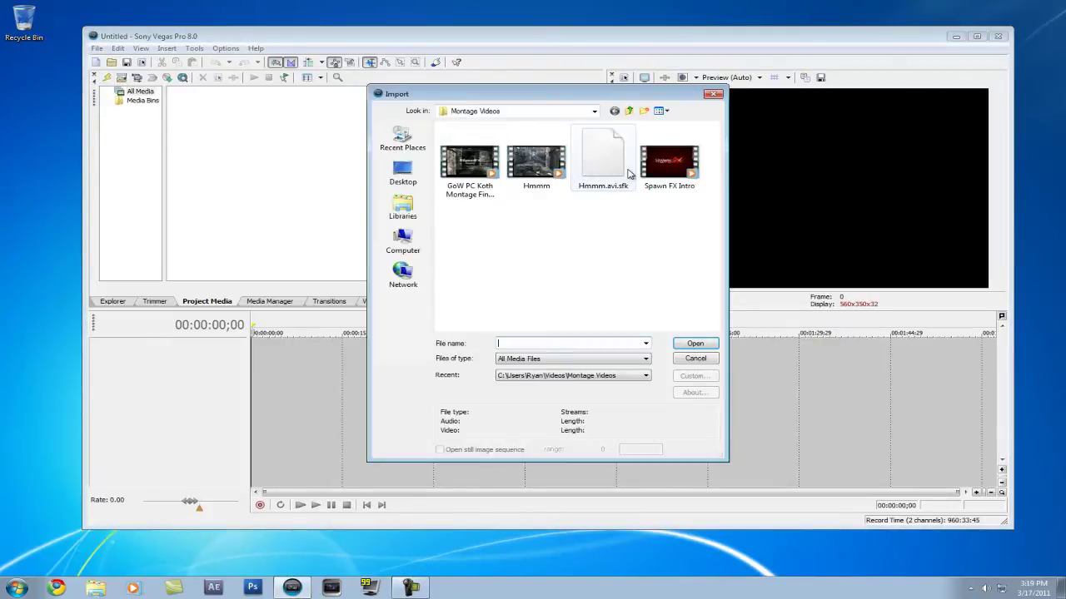
{"action": "left_click", "coordinate": [541, 170]}
{"action": "left_click", "coordinate": [675, 347]}
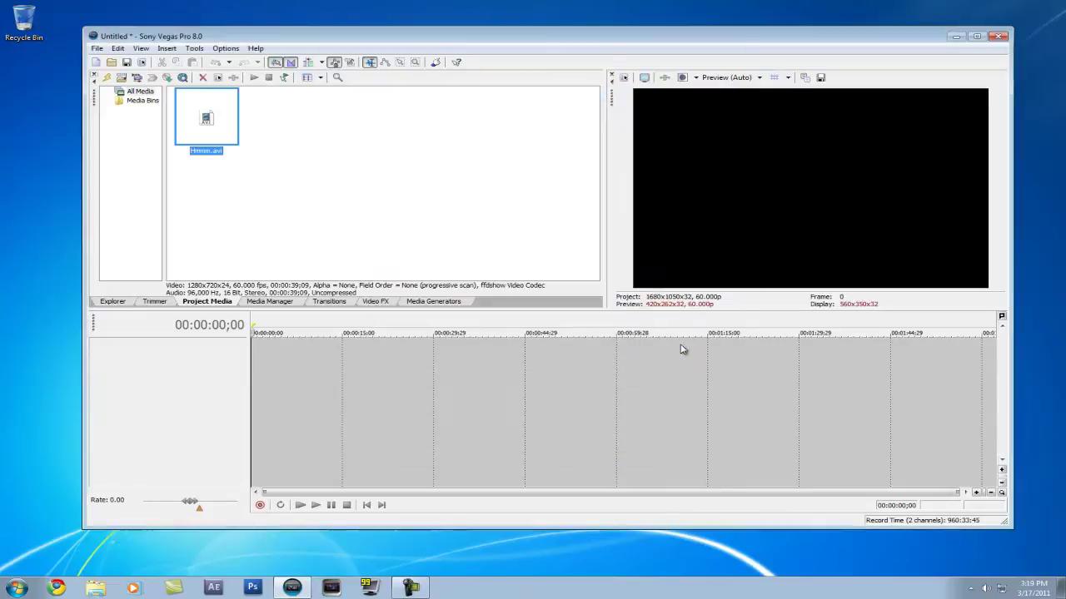
{"action": "left_click_drag", "start_coordinate": [231, 145], "coordinate": [379, 430]}
Delete the clip's opening up to 00:00:15;18, slide the rest to zero, and play it
{"action": "left_click", "coordinate": [345, 419]}
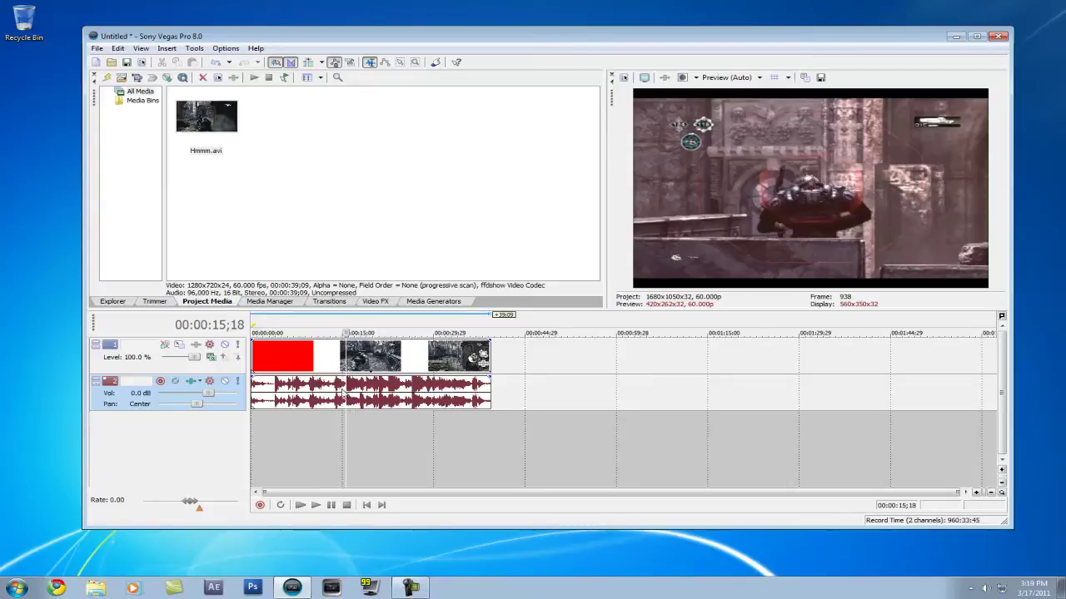
{"action": "left_click", "coordinate": [303, 358]}
{"action": "key", "text": "Delete"}
{"action": "left_click_drag", "start_coordinate": [441, 387], "coordinate": [348, 388]}
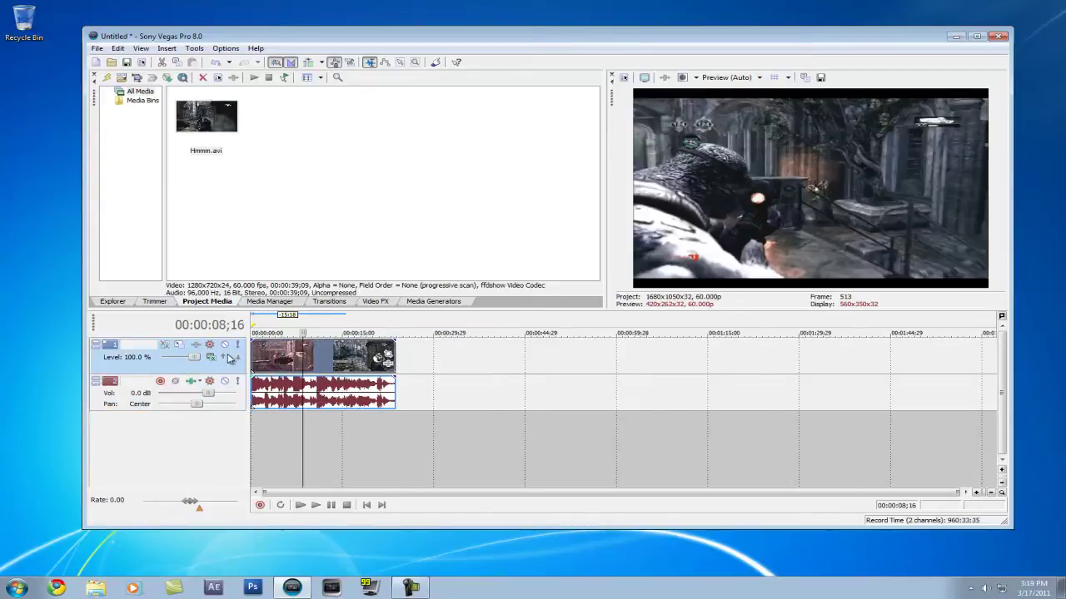
{"action": "left_click", "coordinate": [366, 504]}
{"action": "left_click", "coordinate": [315, 504]}
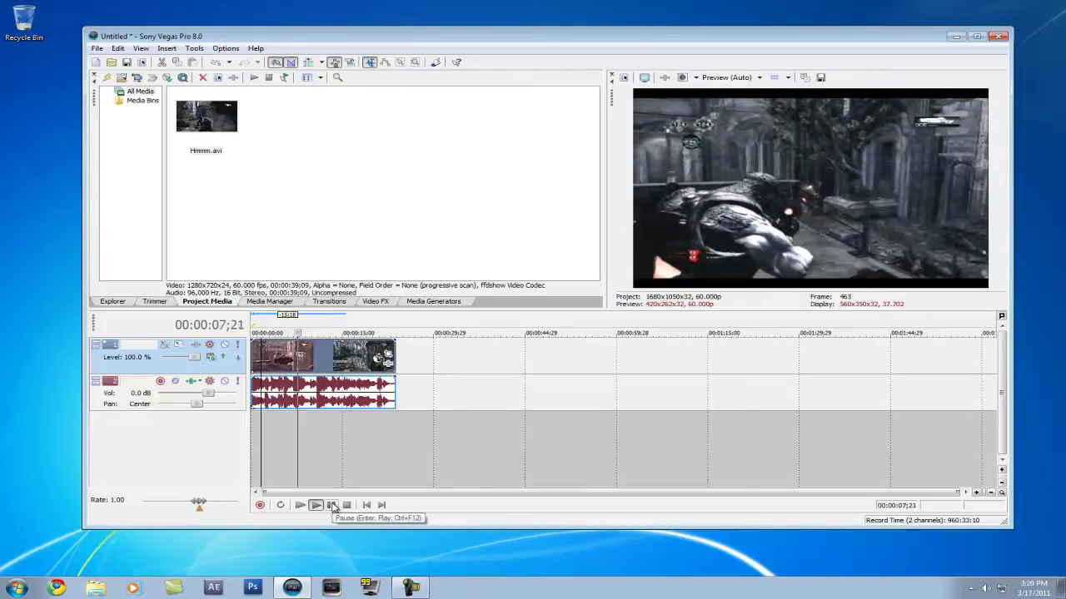
Split the clip at 00:00:09;02 and delete the part after it
{"action": "left_click", "coordinate": [332, 505]}
{"action": "key", "text": "Delete"}
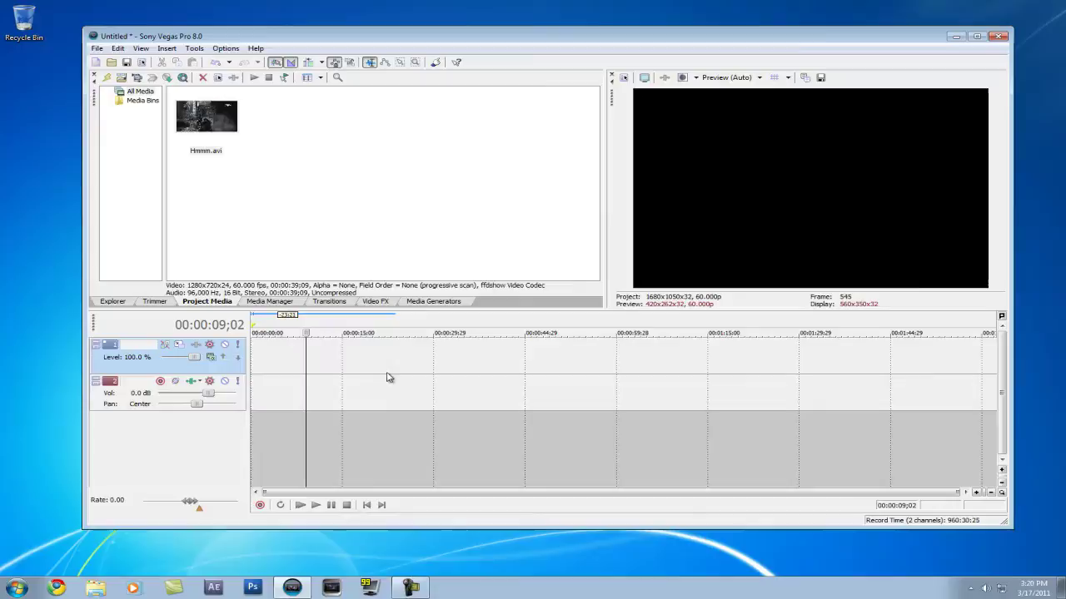
{"action": "left_click", "coordinate": [117, 48]}
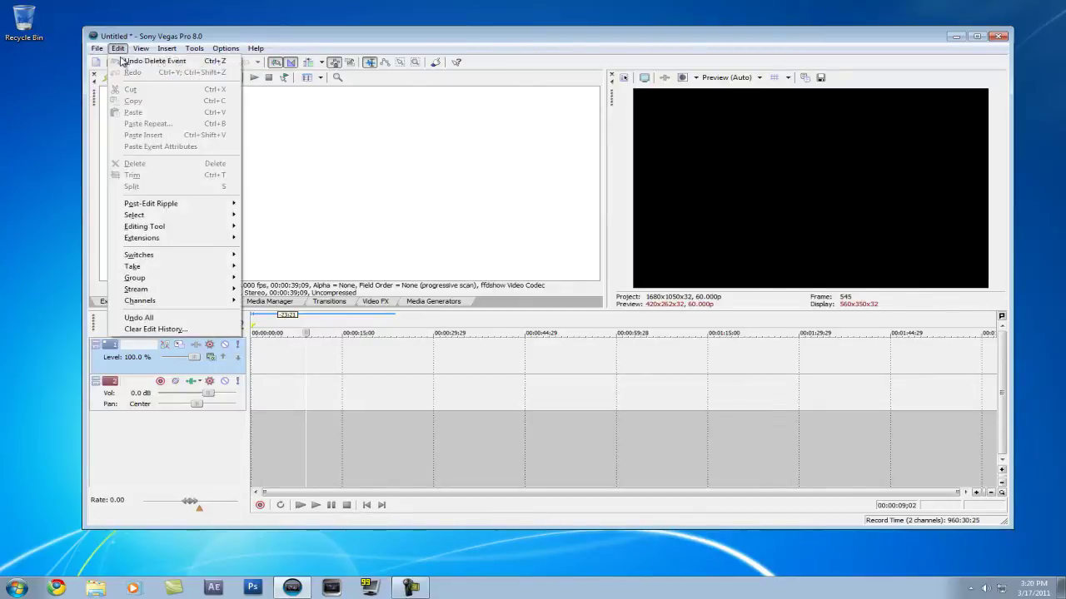
{"action": "left_click", "coordinate": [140, 65]}
{"action": "key", "text": "s"}
{"action": "key", "text": "Delete"}
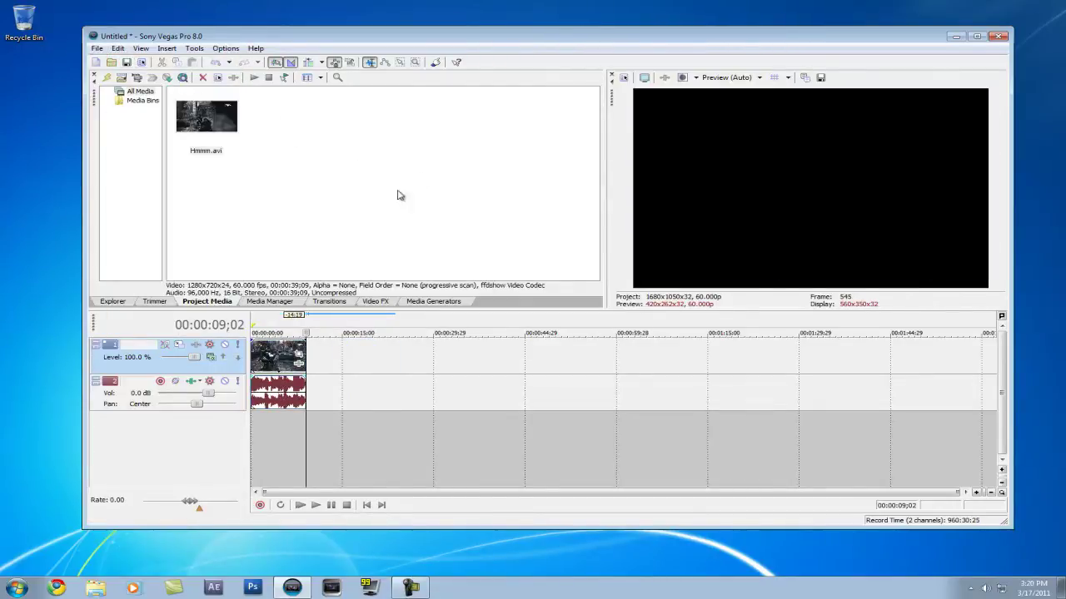
Set the video event's Pan/Crop Maintain aspect ratio to No
{"action": "left_click", "coordinate": [254, 354]}
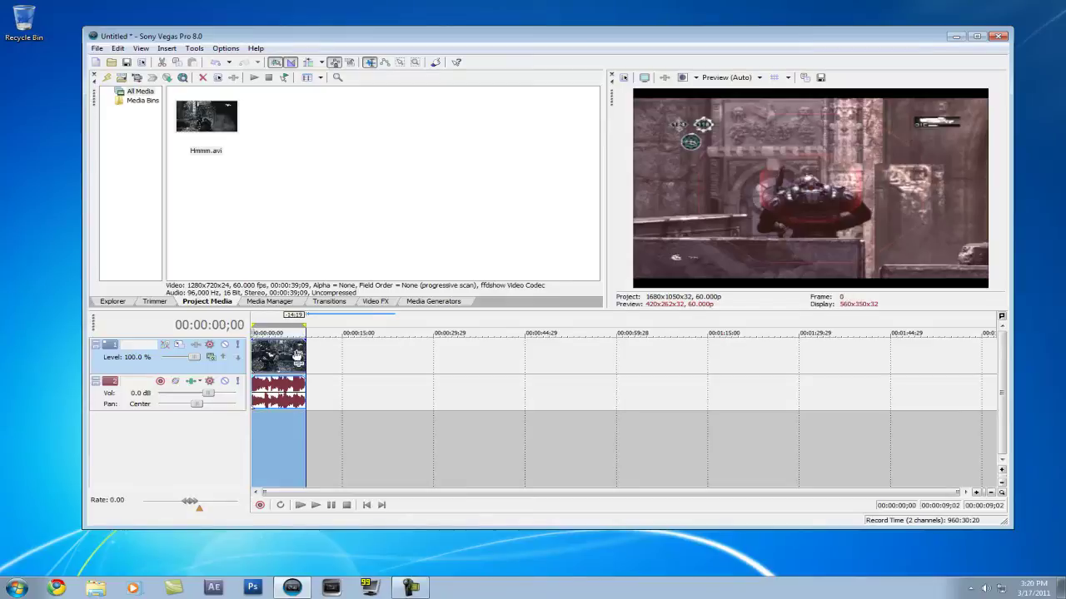
{"action": "left_click", "coordinate": [298, 353]}
{"action": "left_click", "coordinate": [316, 242]}
{"action": "left_click", "coordinate": [317, 258]}
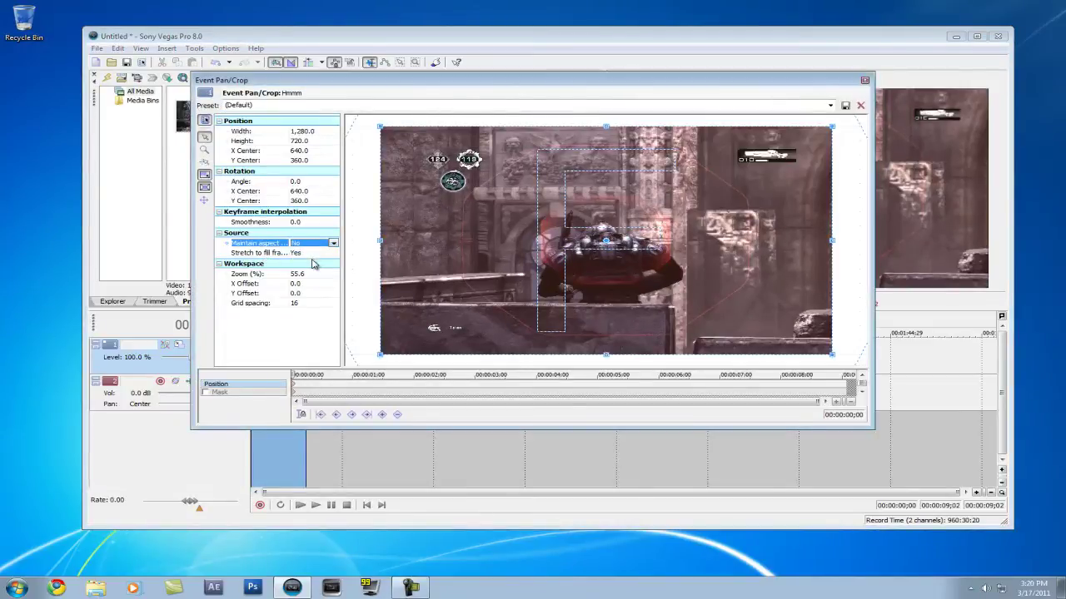
{"action": "left_click", "coordinate": [865, 80]}
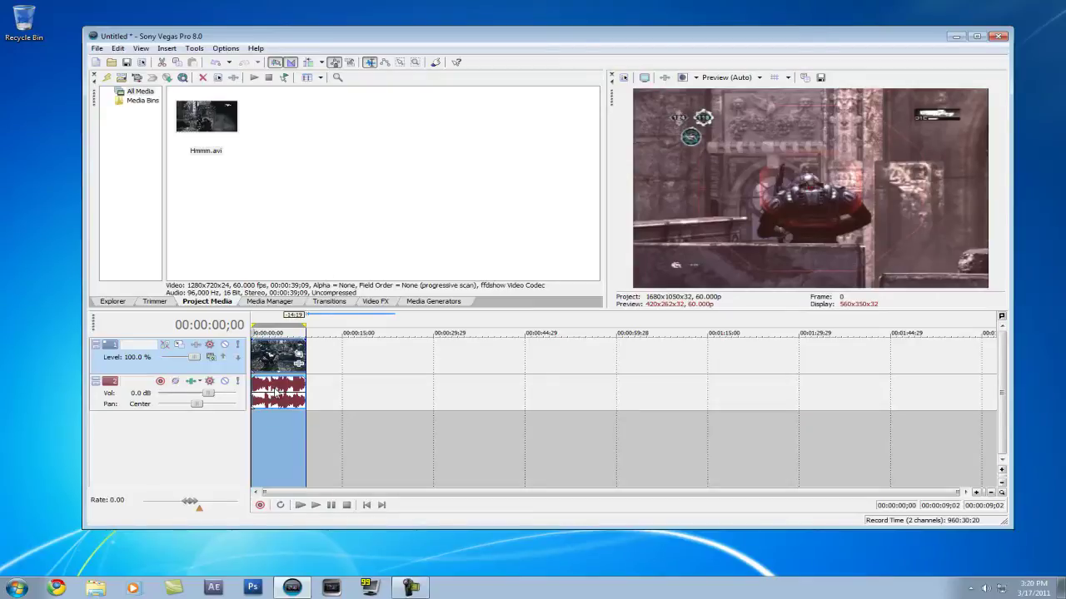
{"action": "left_click", "coordinate": [274, 428]}
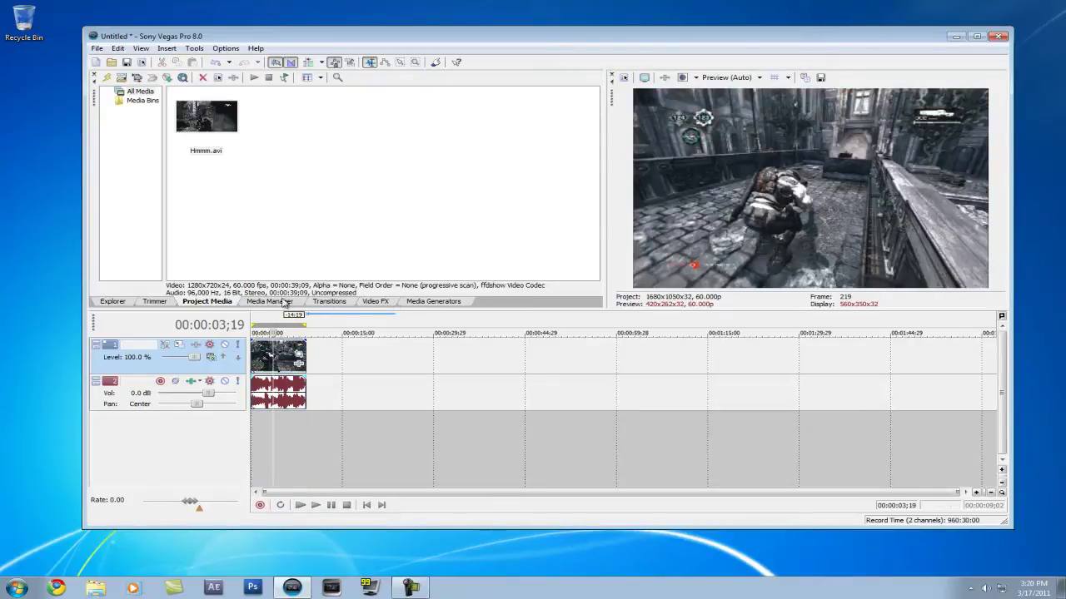
Show the Video FX collection and view the Sharpen presets, including Reset to None
{"action": "left_click", "coordinate": [376, 302]}
{"action": "scroll", "coordinate": [161, 150], "scroll_direction": "down", "scroll_amount": 9}
{"action": "left_click", "coordinate": [118, 200]}
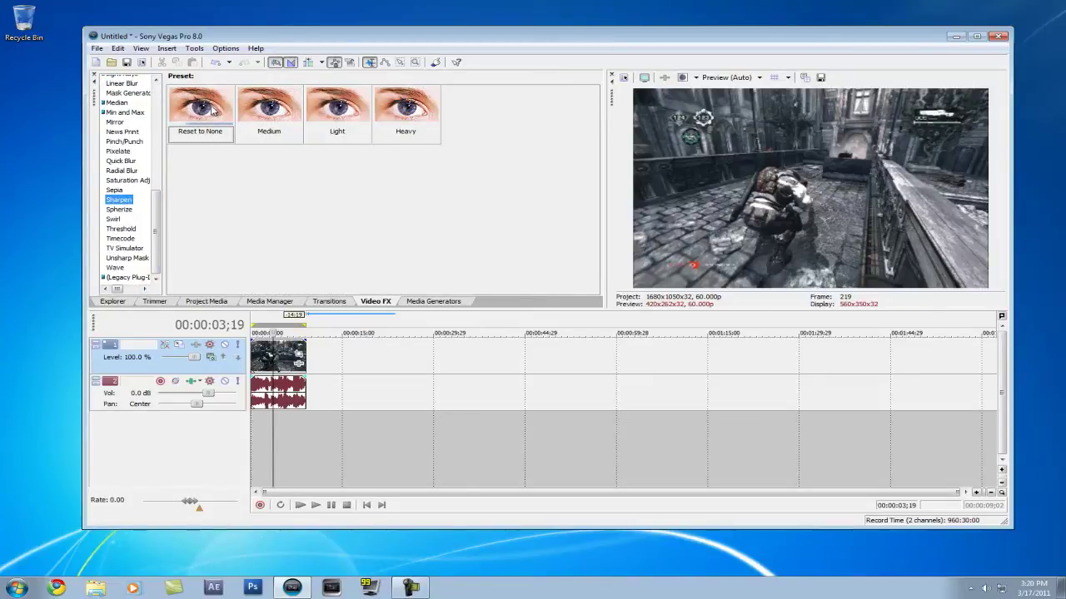
{"action": "left_click", "coordinate": [195, 131]}
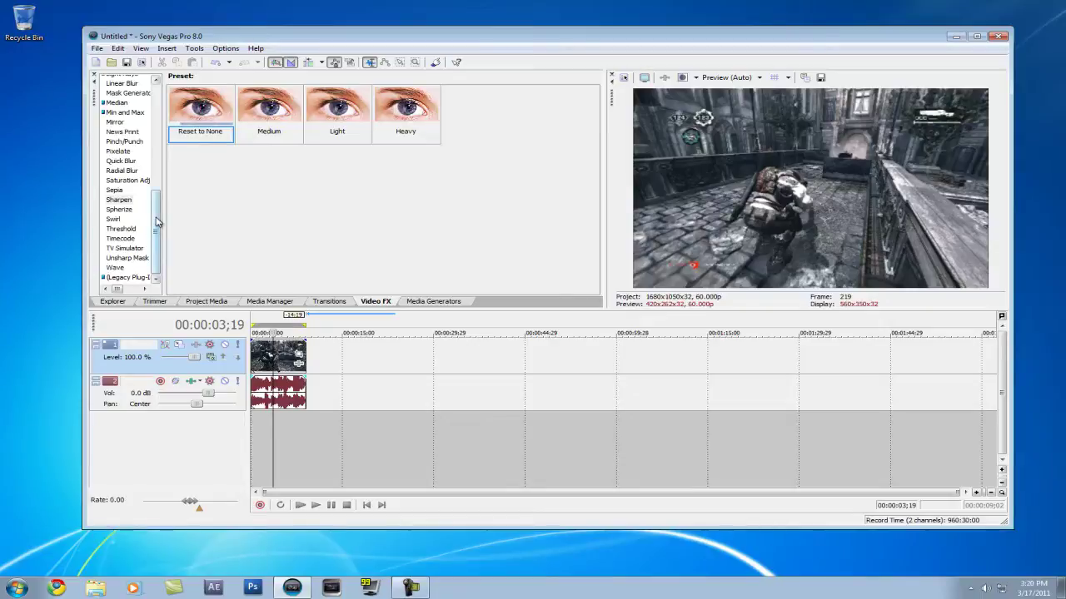
{"action": "left_click_drag", "start_coordinate": [157, 221], "coordinate": [157, 110]}
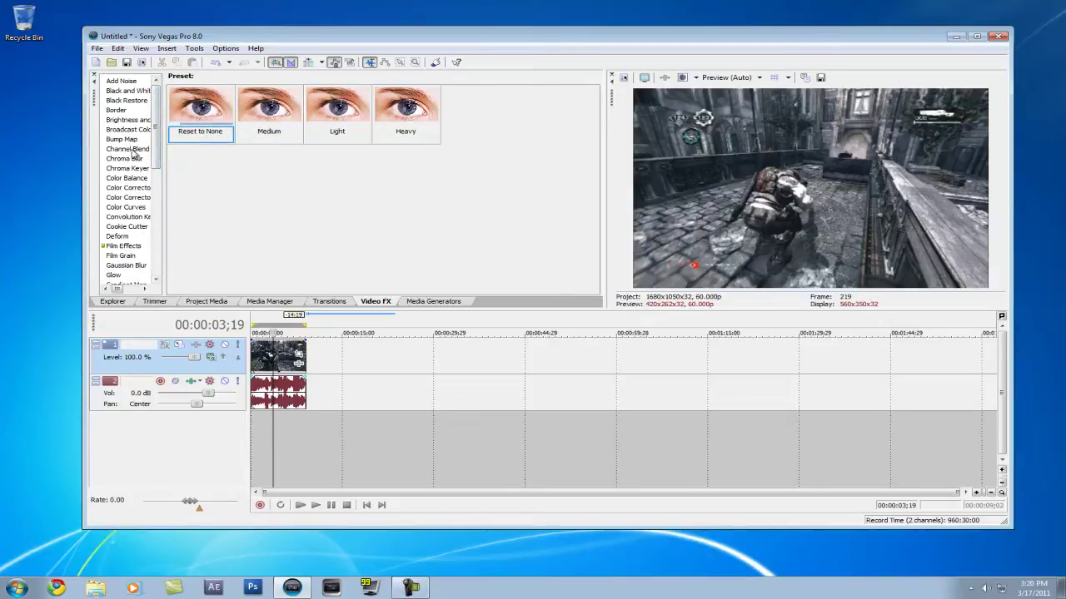
View Color Corrector (Secondary) and Brightness and Contrast presets, picking Brighter, More Contrast
{"action": "left_click", "coordinate": [127, 197]}
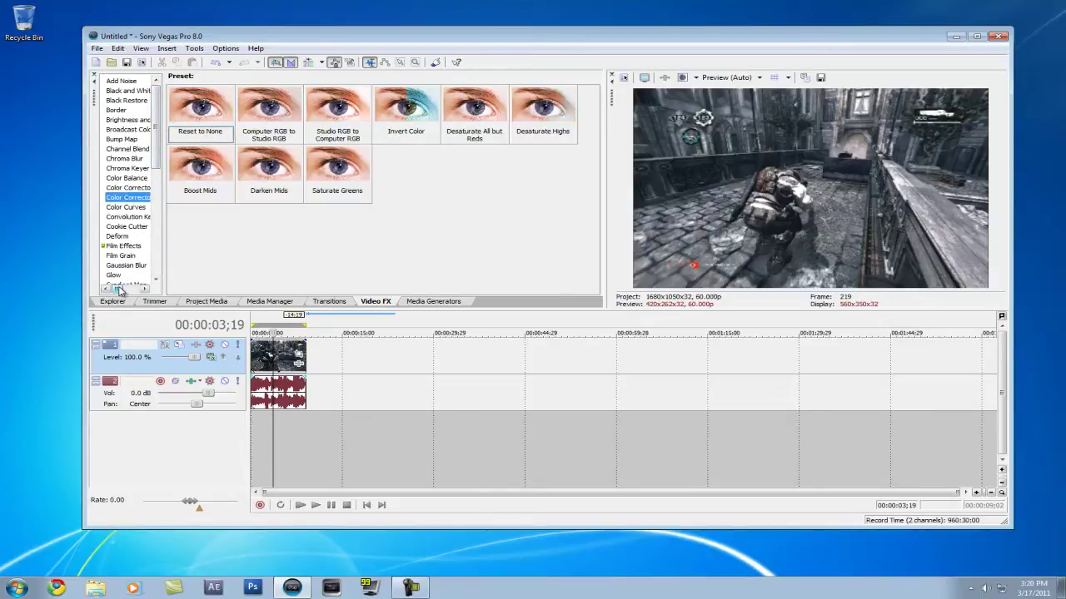
{"action": "left_click_drag", "start_coordinate": [119, 290], "coordinate": [113, 290]}
{"action": "left_click", "coordinate": [339, 105]}
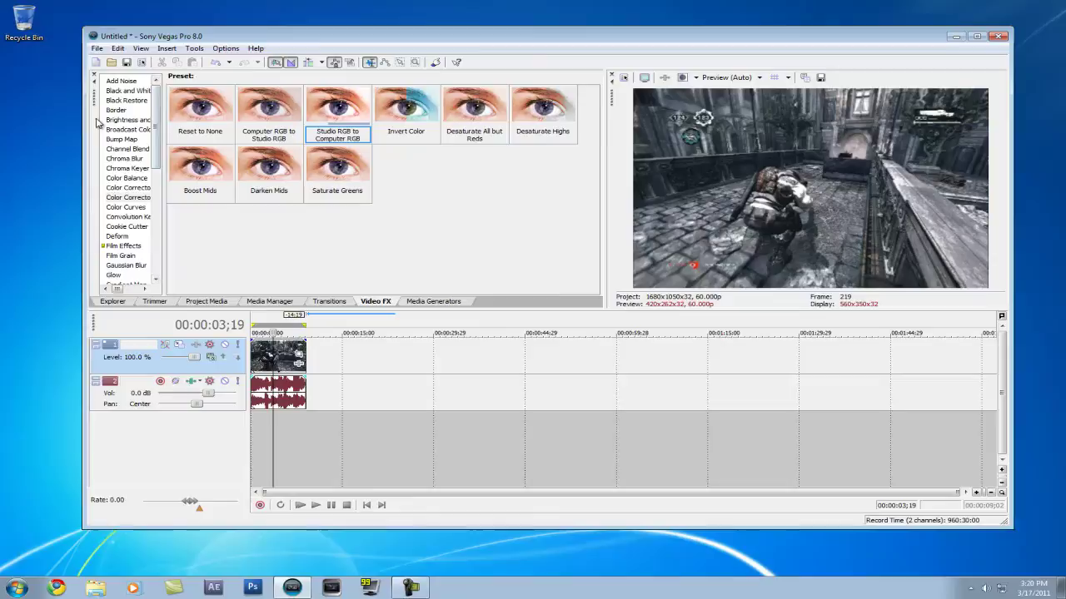
{"action": "left_click", "coordinate": [129, 121]}
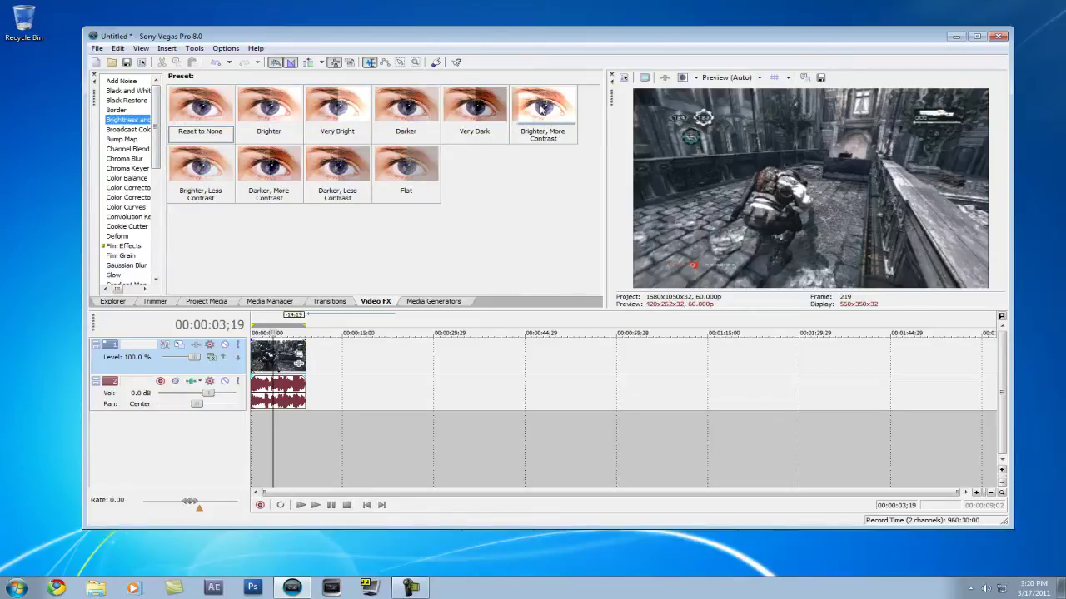
{"action": "left_click_drag", "start_coordinate": [528, 114], "coordinate": [258, 355]}
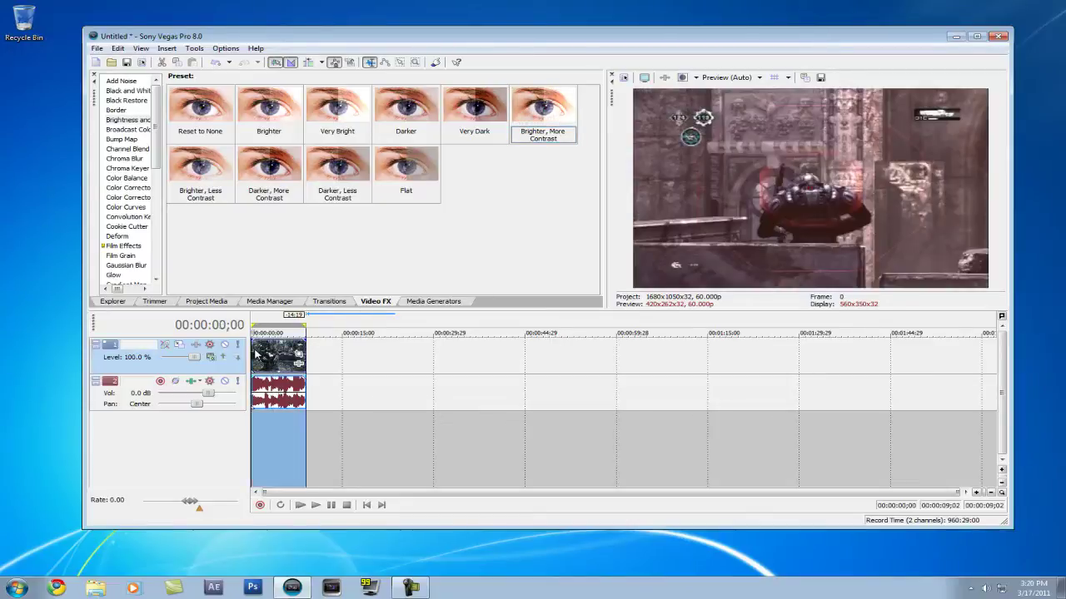
Start File > Render As with Video for Windows (*.avi) and Default Template (uncompressed)
{"action": "left_click", "coordinate": [97, 48]}
{"action": "left_click", "coordinate": [98, 130]}
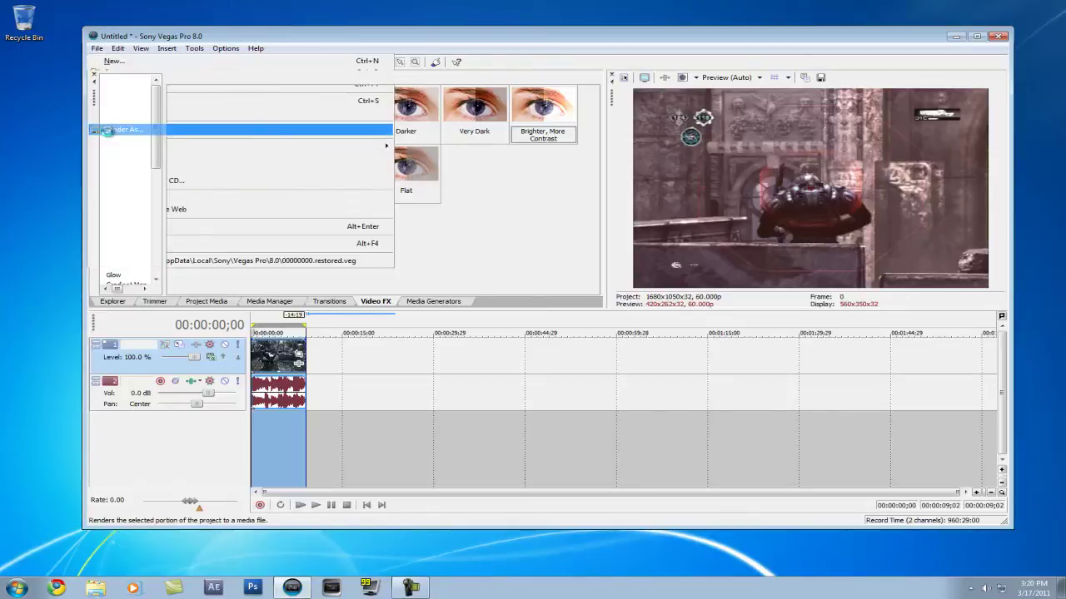
{"action": "left_click", "coordinate": [557, 348]}
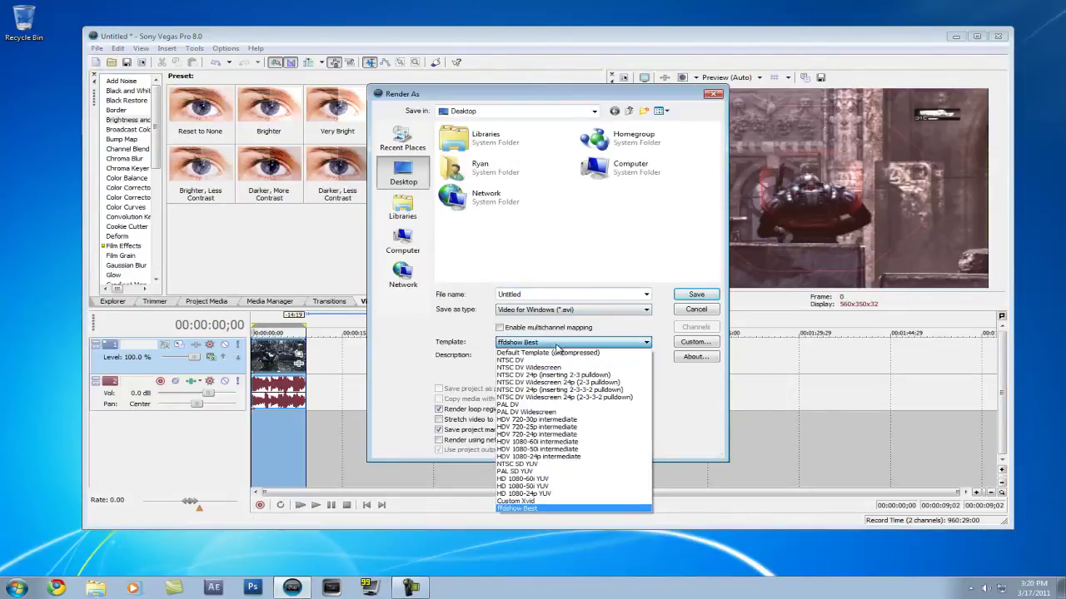
{"action": "left_click", "coordinate": [554, 344]}
{"action": "left_click", "coordinate": [542, 310]}
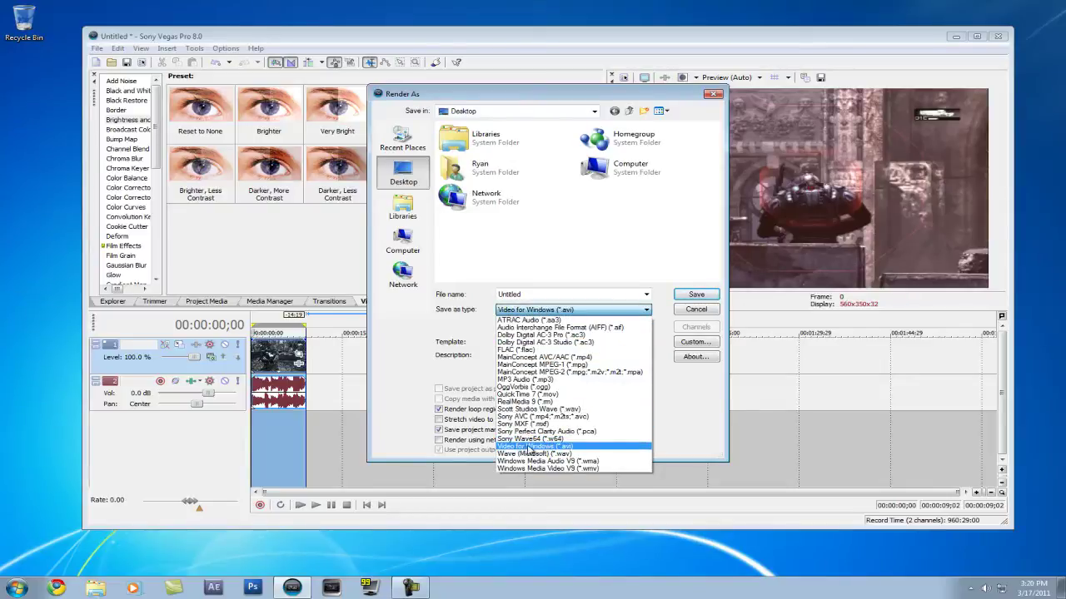
{"action": "left_click", "coordinate": [527, 449]}
{"action": "left_click", "coordinate": [524, 345]}
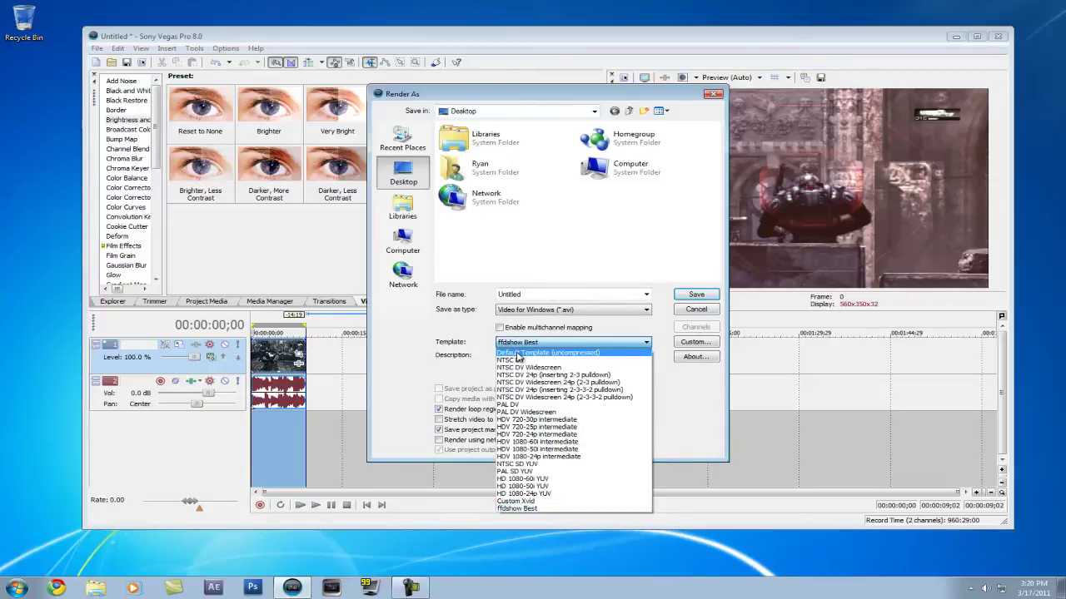
{"action": "left_click", "coordinate": [518, 353]}
Customize the render template with Best rendering quality and a 1280×720 frame size
{"action": "left_click", "coordinate": [688, 343]}
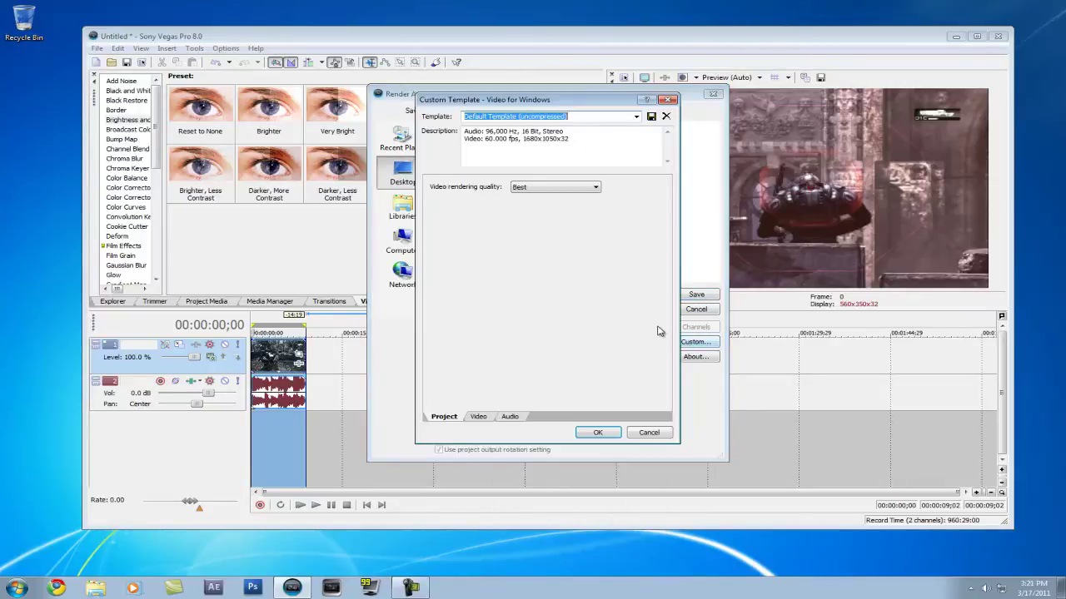
{"action": "left_click", "coordinate": [565, 189]}
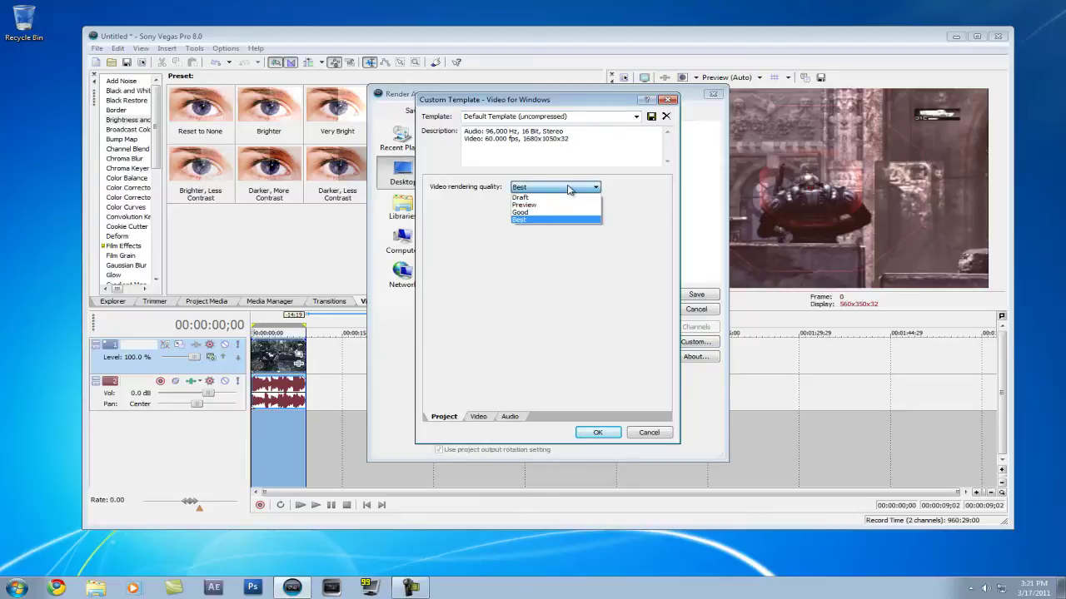
{"action": "left_click", "coordinate": [543, 220]}
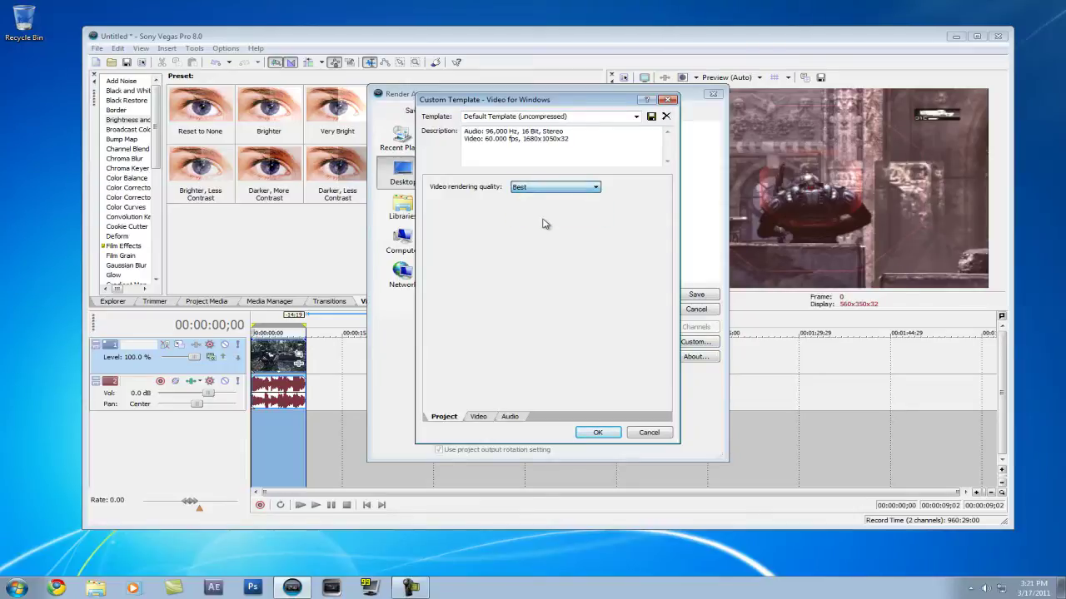
{"action": "left_click", "coordinate": [478, 417]}
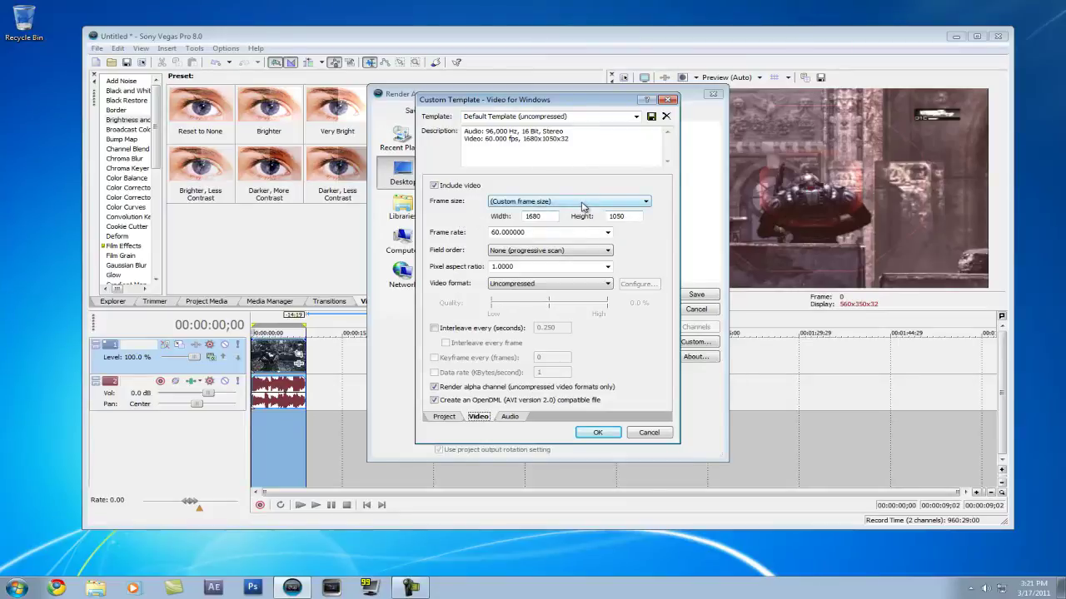
{"action": "double_click", "coordinate": [533, 215]}
{"action": "left_click_drag", "start_coordinate": [641, 217], "coordinate": [601, 219]}
Keep 60 fps and progressive scan, and choose ffdshow Video Codec as the video format
{"action": "left_click", "coordinate": [608, 233]}
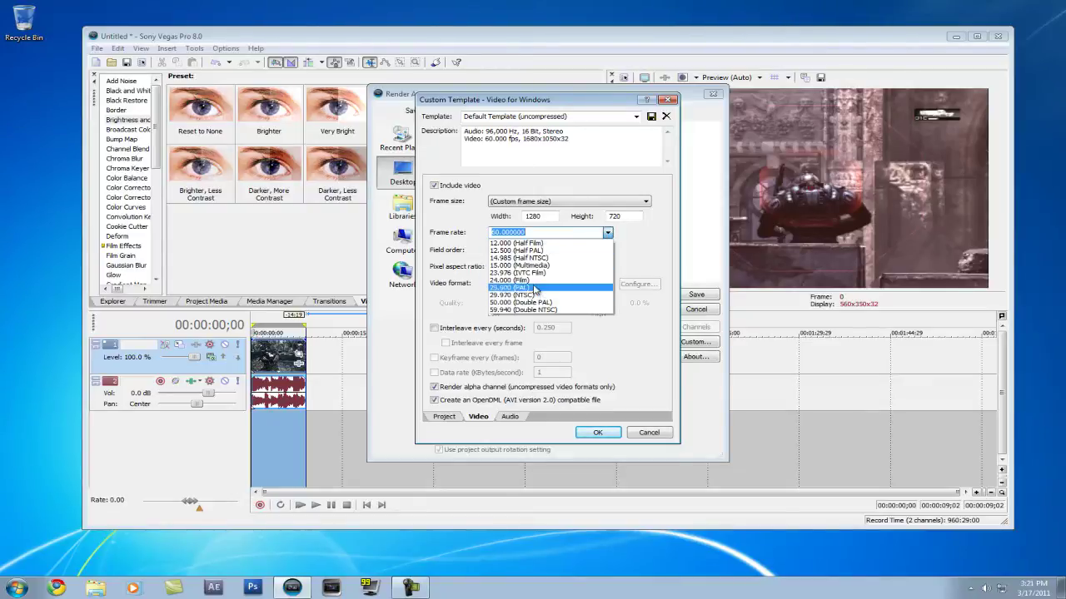
{"action": "left_click", "coordinate": [549, 233]}
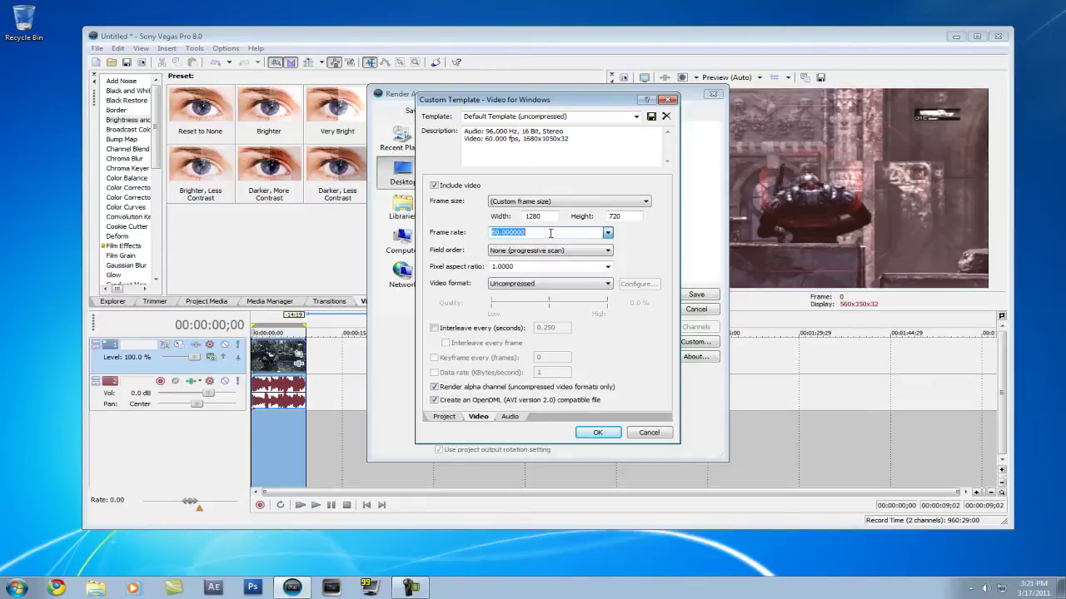
{"action": "left_click", "coordinate": [609, 233]}
{"action": "left_click", "coordinate": [609, 233]}
{"action": "left_click", "coordinate": [556, 252]}
{"action": "left_click", "coordinate": [546, 261]}
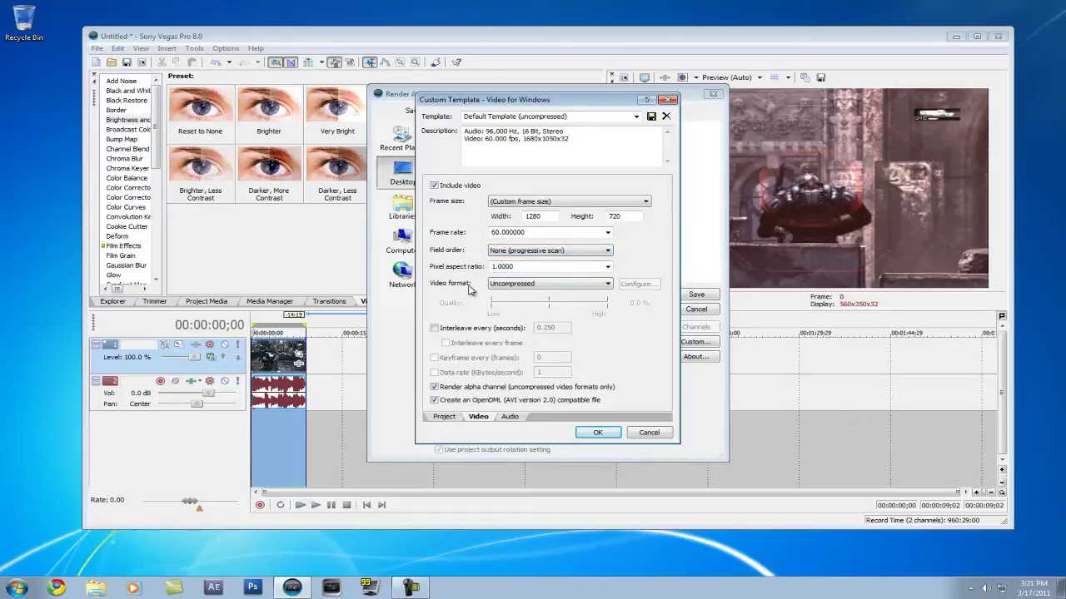
{"action": "left_click", "coordinate": [505, 286]}
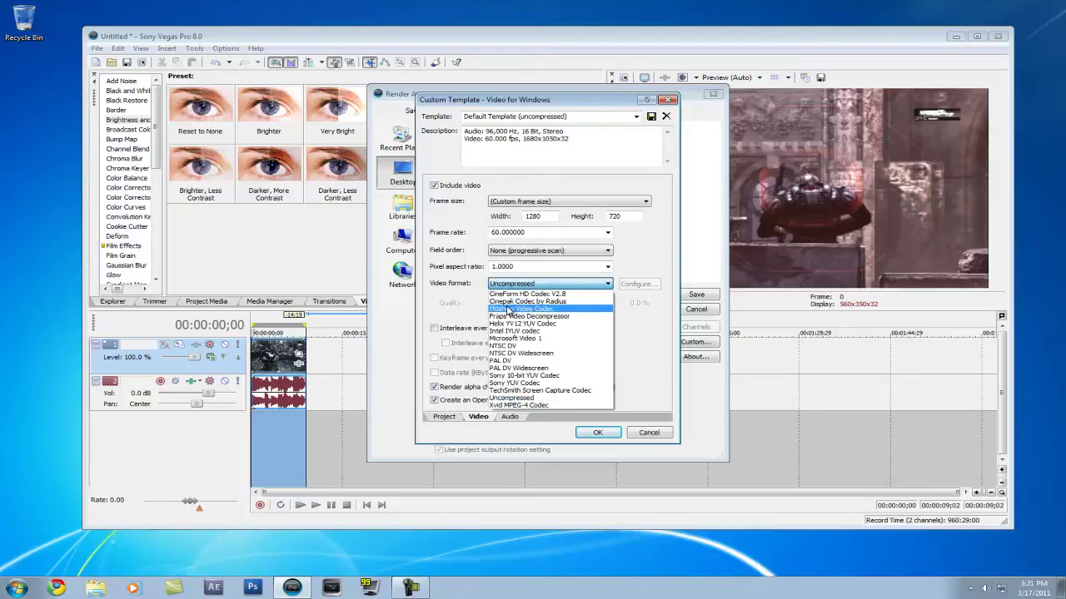
{"action": "left_click", "coordinate": [513, 309]}
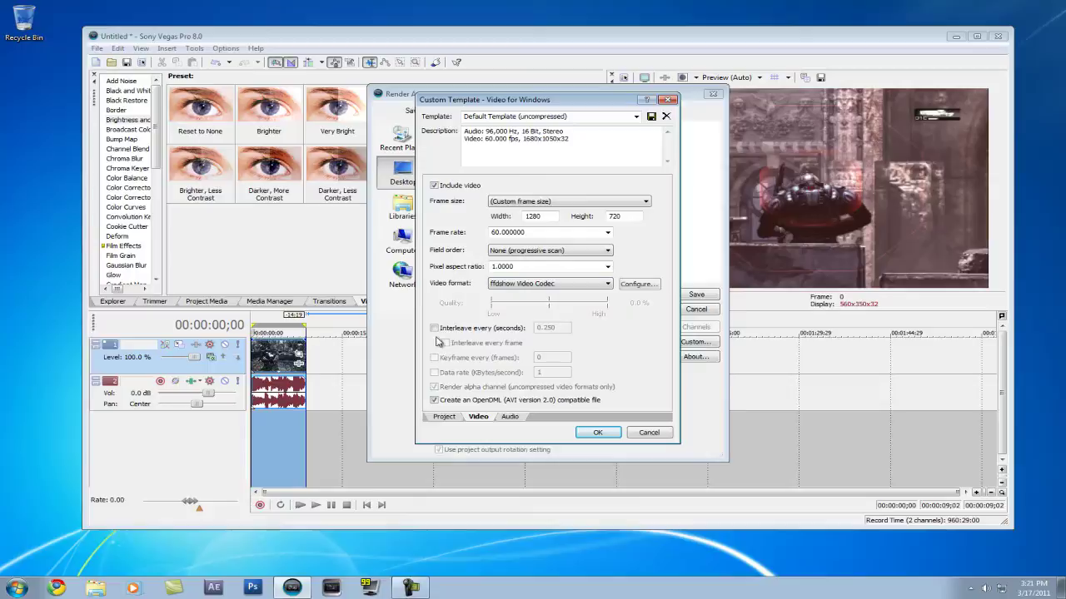
In the ffdshow settings, choose the H.264 encoder with FOURCC AVC1 and one-pass quantizer mode
{"action": "left_click", "coordinate": [639, 283]}
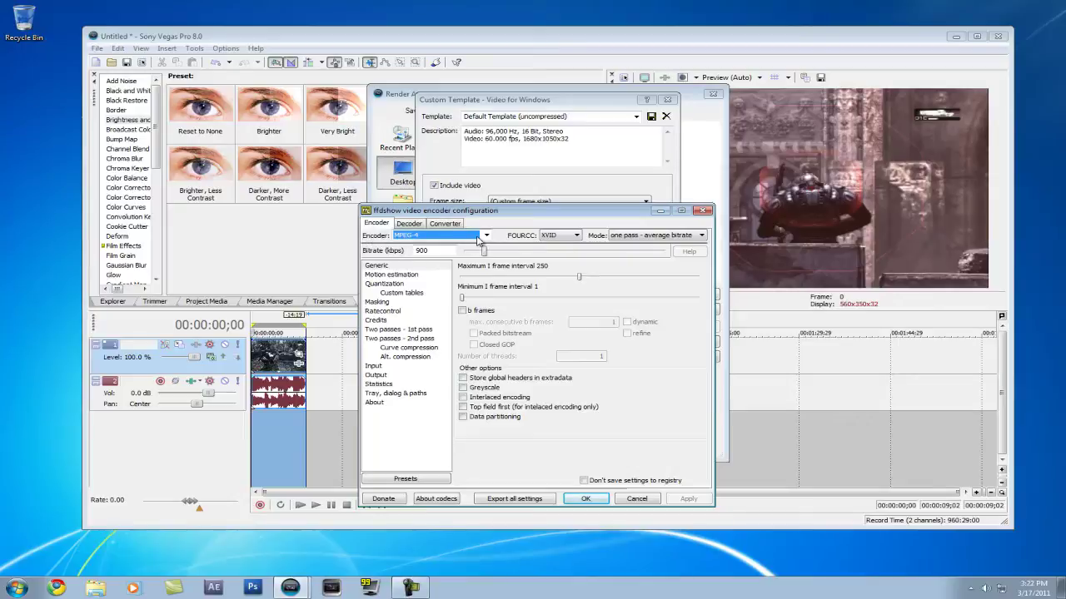
{"action": "left_click", "coordinate": [486, 236]}
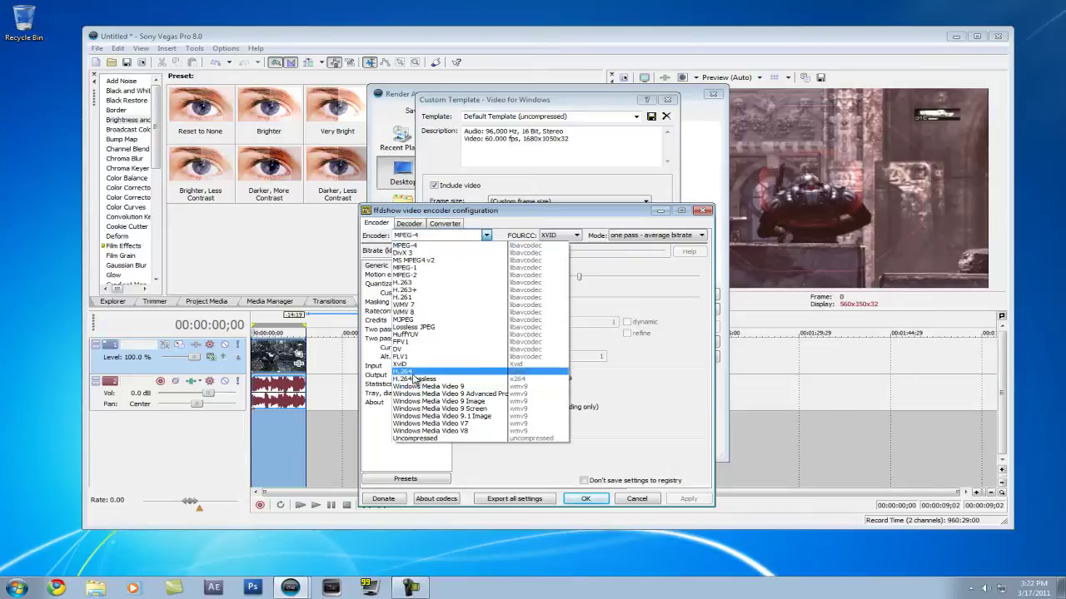
{"action": "left_click", "coordinate": [439, 373]}
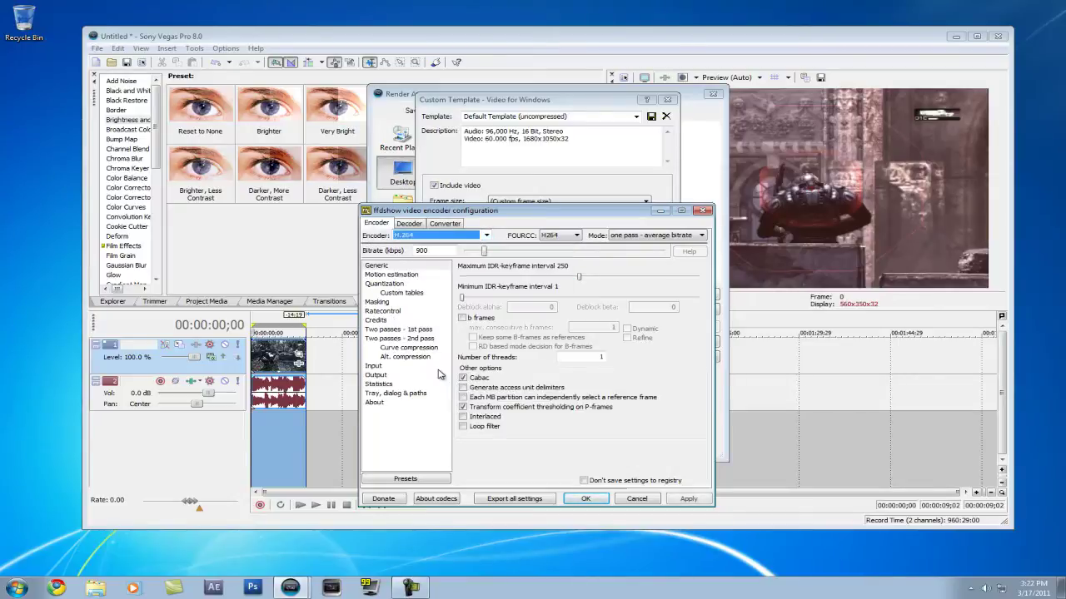
{"action": "left_click", "coordinate": [566, 236]}
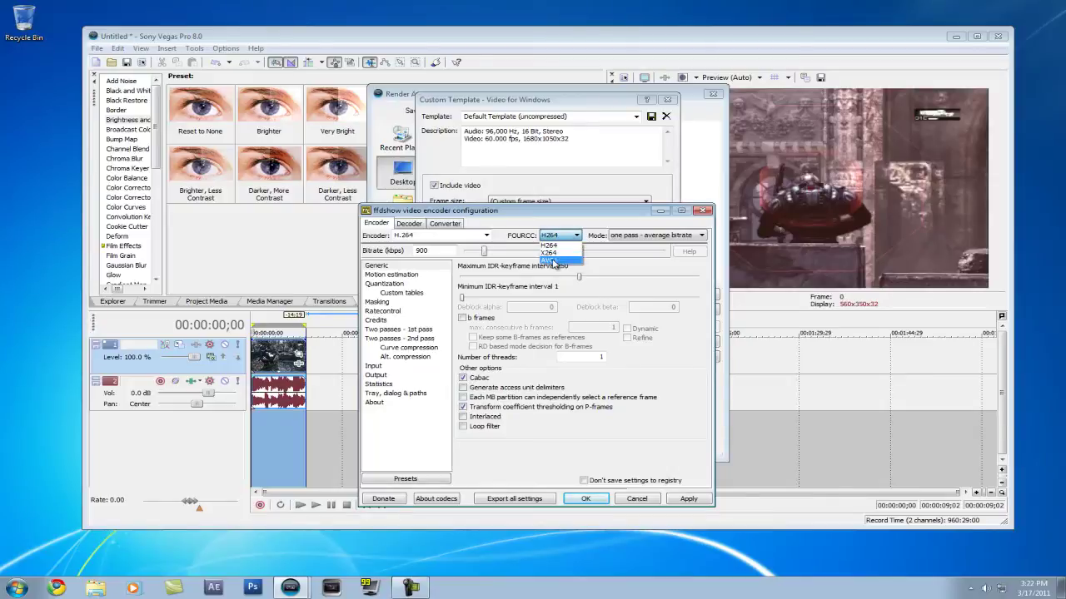
{"action": "left_click", "coordinate": [554, 261]}
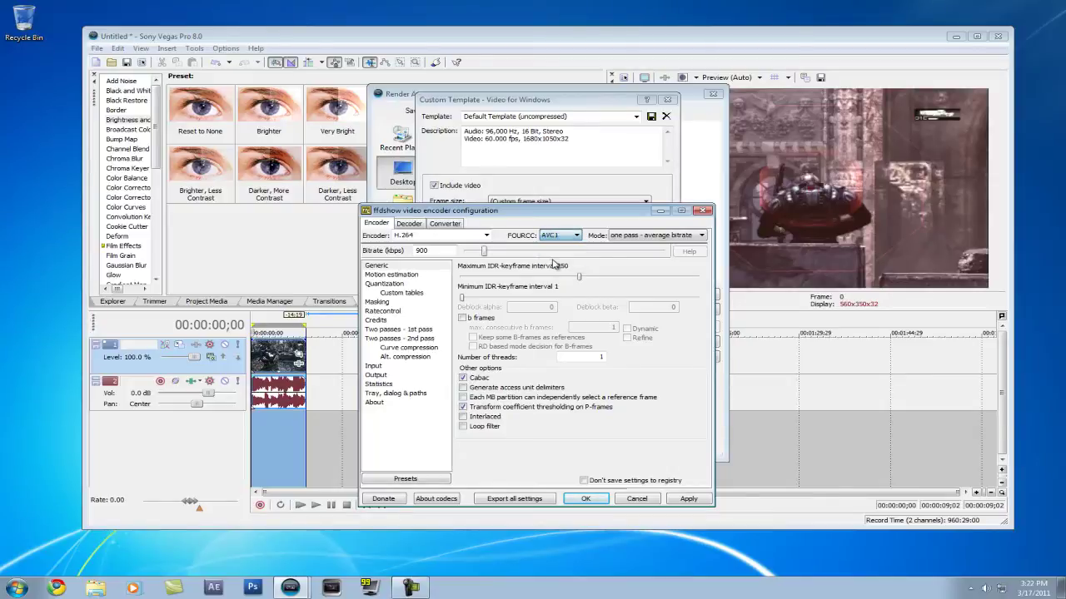
{"action": "left_click", "coordinate": [660, 239]}
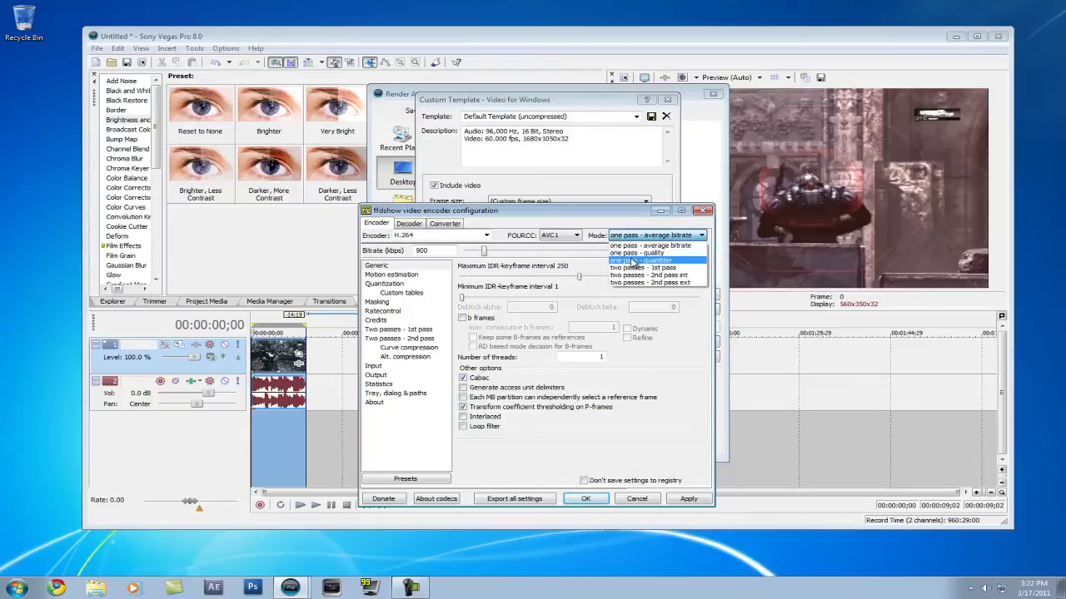
{"action": "left_click", "coordinate": [634, 261]}
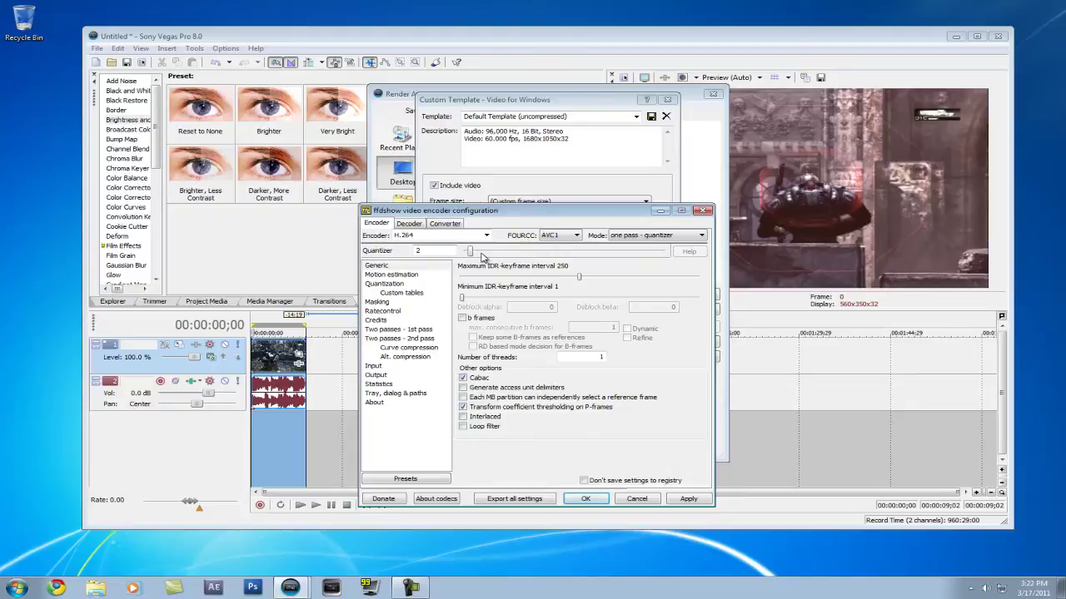
Set the quantizer to 25 and the maximum IDR-keyframe interval to 31
{"action": "left_click_drag", "start_coordinate": [472, 253], "coordinate": [561, 253]}
{"action": "left_click_drag", "start_coordinate": [541, 213], "coordinate": [543, 197]}
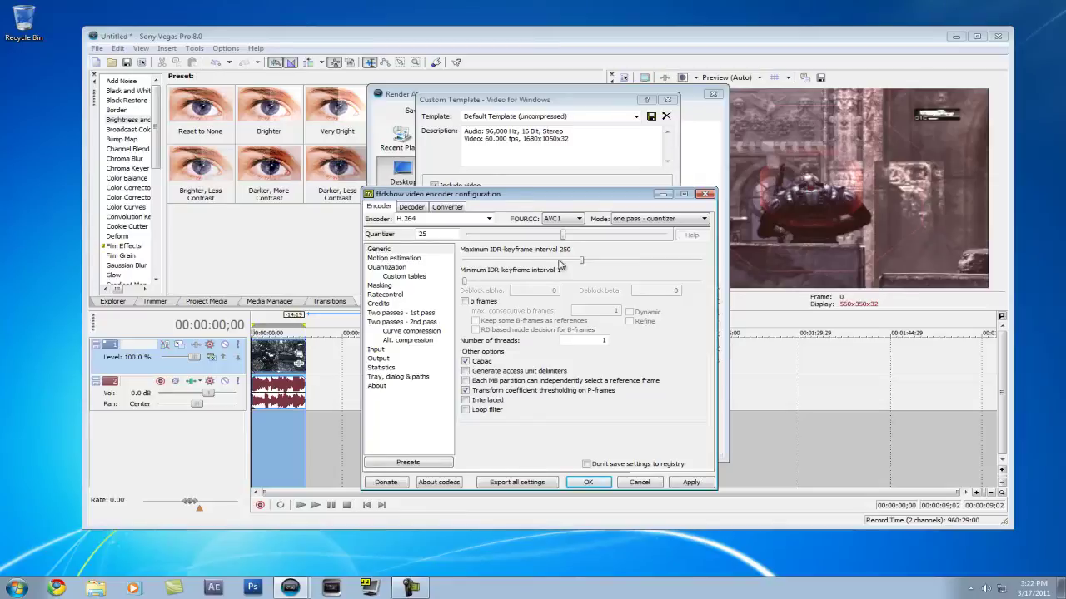
{"action": "left_click_drag", "start_coordinate": [581, 263], "coordinate": [481, 263]}
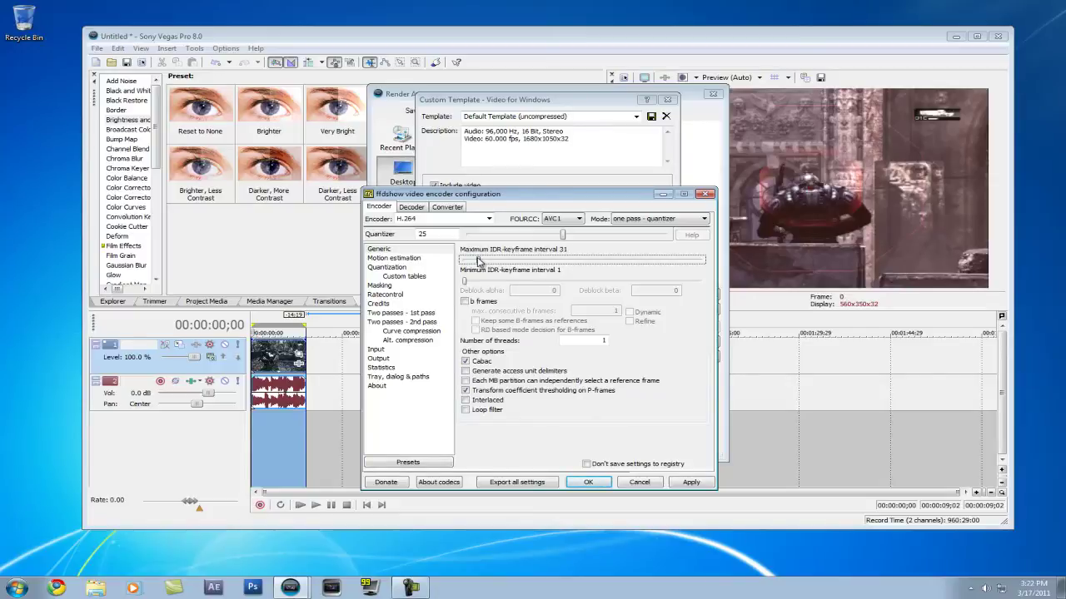
{"action": "left_click_drag", "start_coordinate": [479, 262], "coordinate": [477, 261]}
{"action": "left_click", "coordinate": [463, 282]}
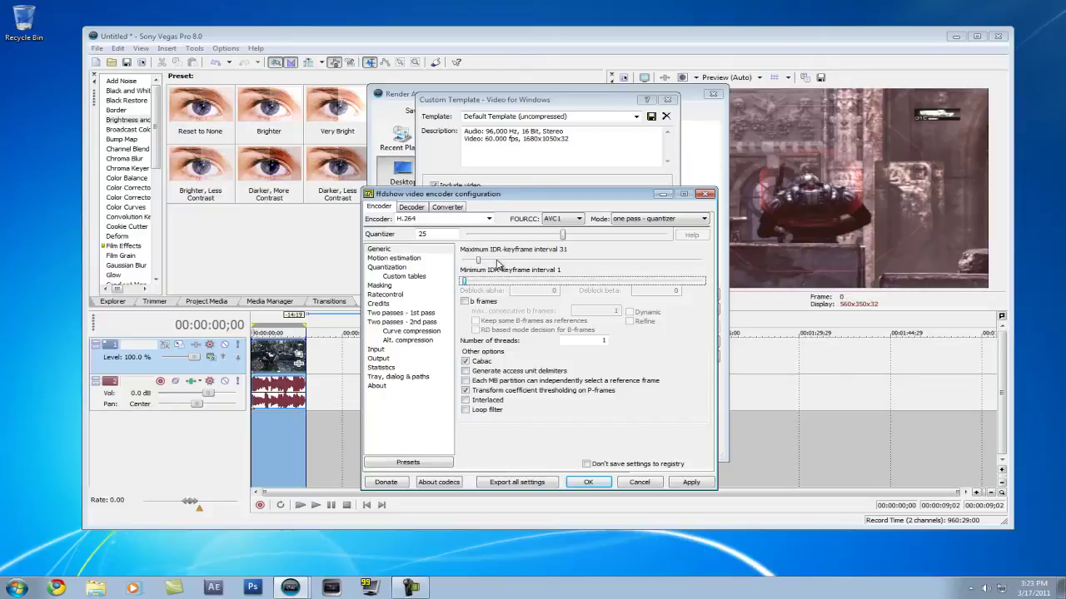
{"action": "left_click", "coordinate": [480, 261]}
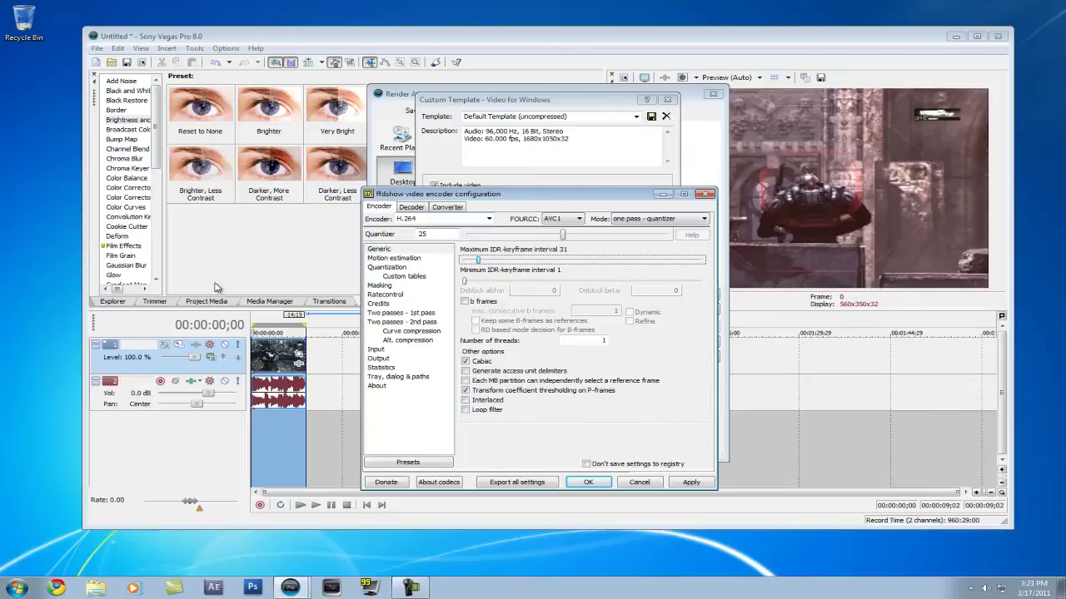
Apply and close the ffdshow settings, then set template audio to 44,100 Hz PCM Uncompressed
{"action": "left_click", "coordinate": [691, 483]}
{"action": "left_click", "coordinate": [588, 483]}
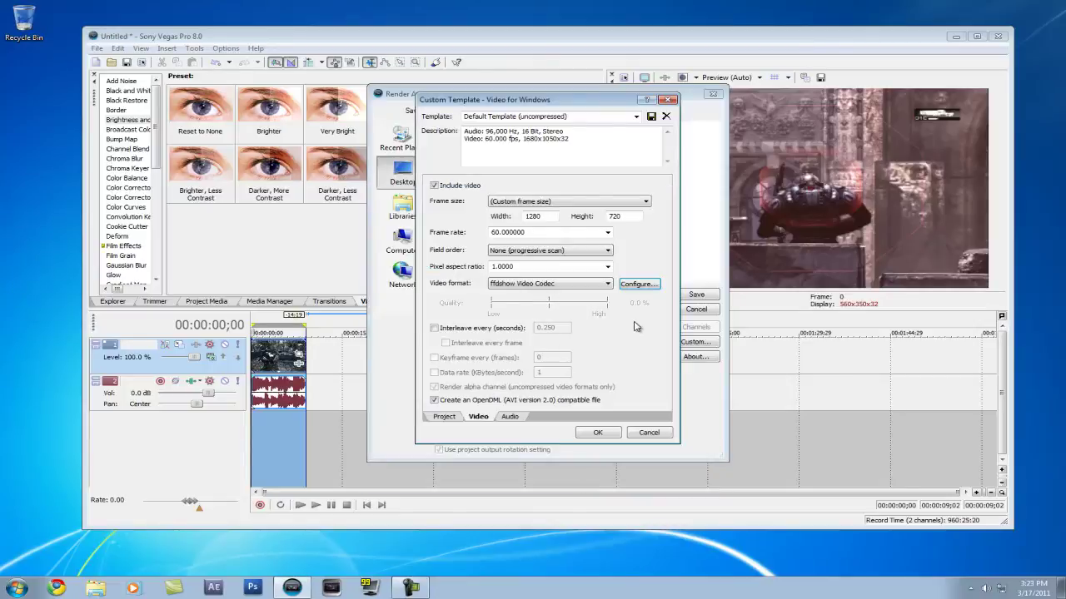
{"action": "left_click", "coordinate": [510, 417]}
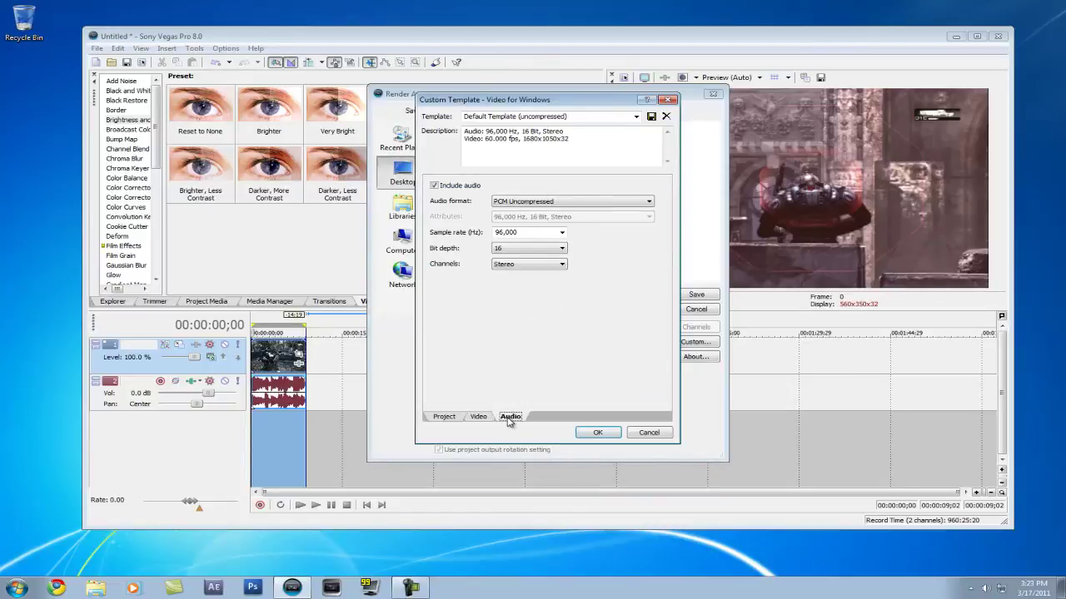
{"action": "left_click", "coordinate": [562, 233]}
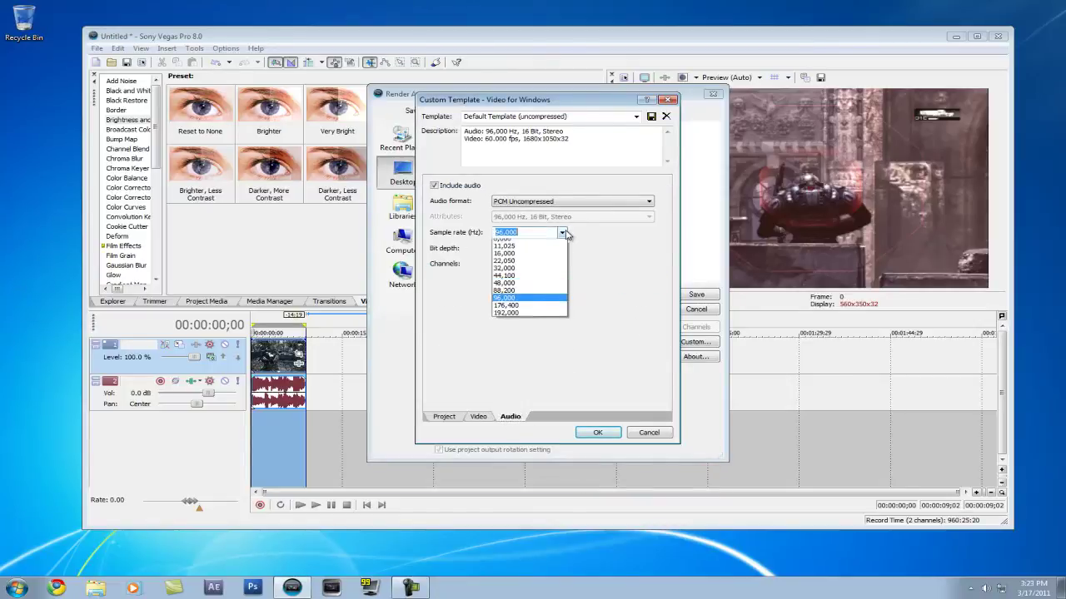
{"action": "left_click", "coordinate": [514, 283]}
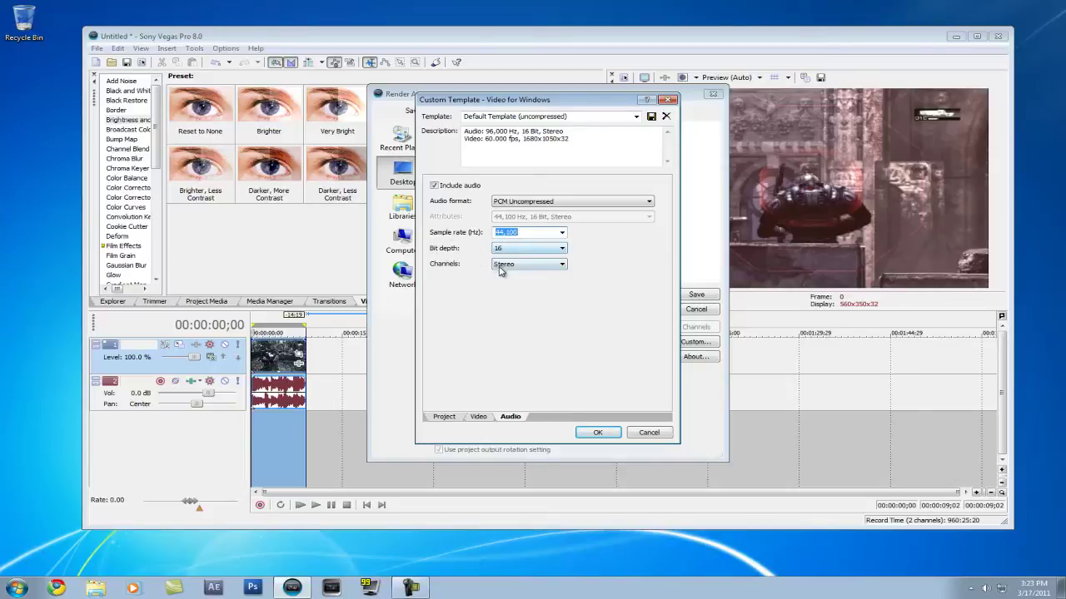
{"action": "left_click", "coordinate": [508, 208]}
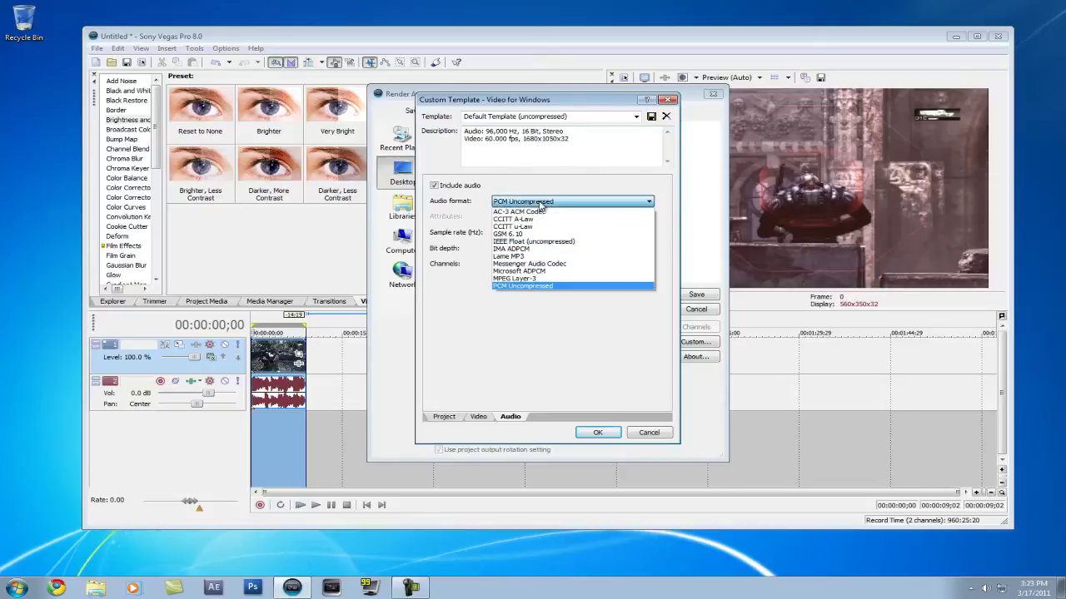
{"action": "left_click", "coordinate": [509, 210]}
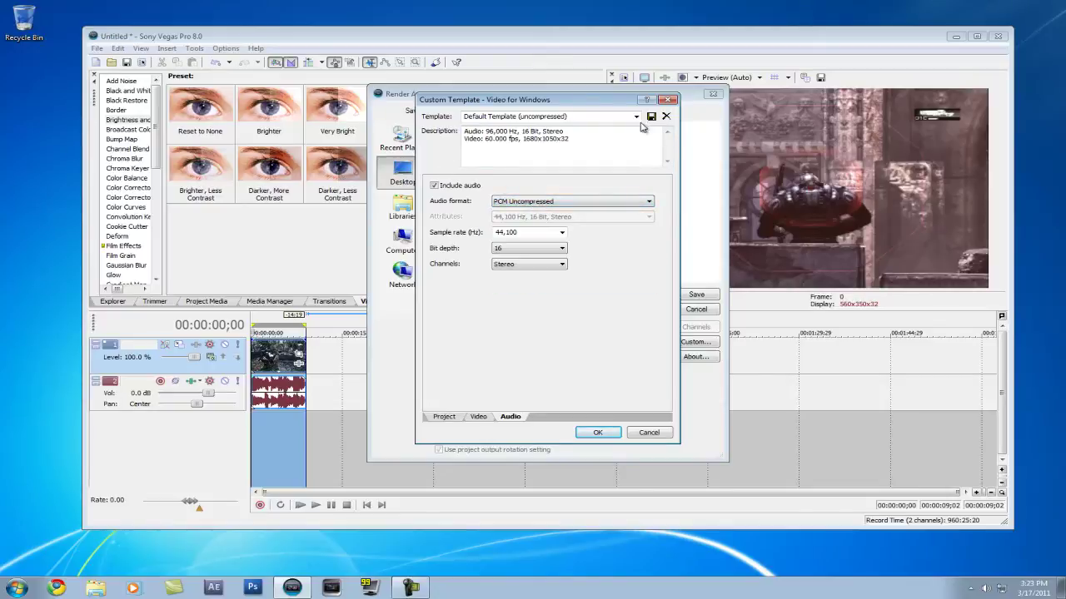
{"action": "left_click", "coordinate": [478, 417]}
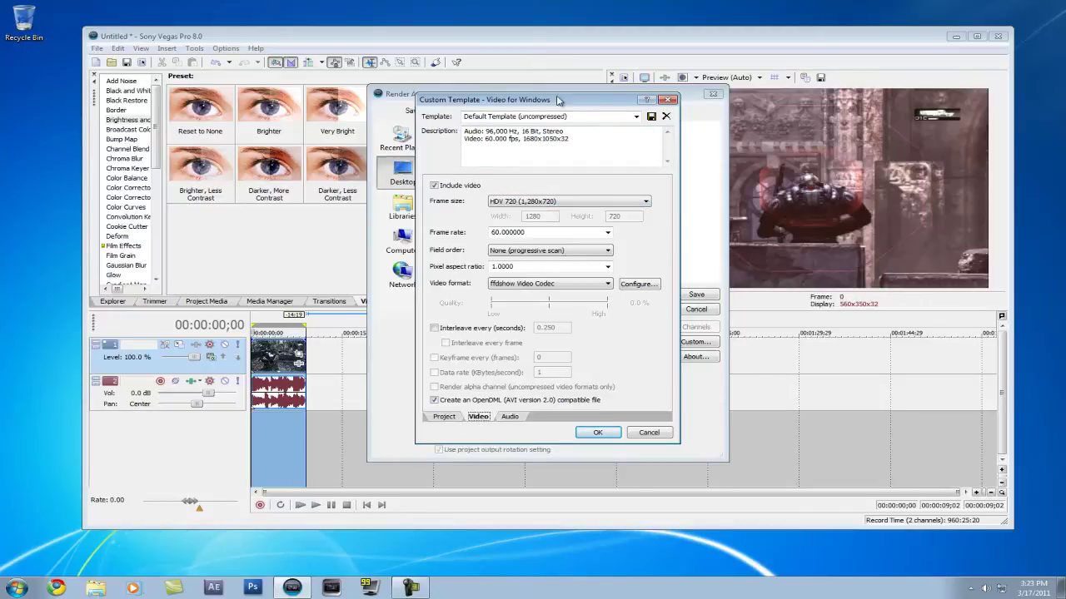
{"action": "left_click", "coordinate": [586, 117]}
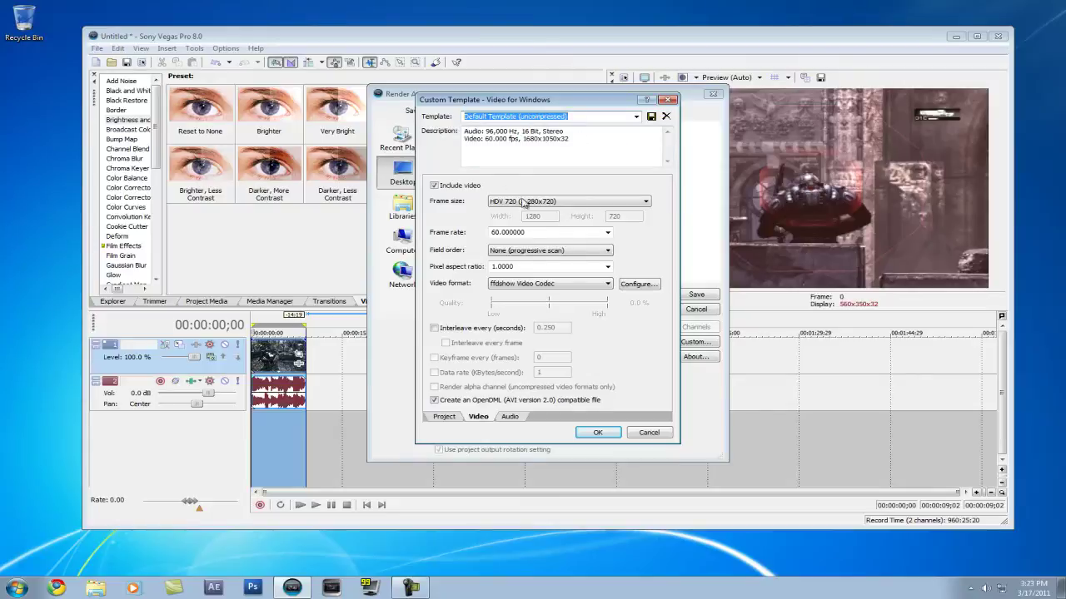
Confirm the custom template, name the output file Test, and render it
{"action": "left_click", "coordinate": [583, 434]}
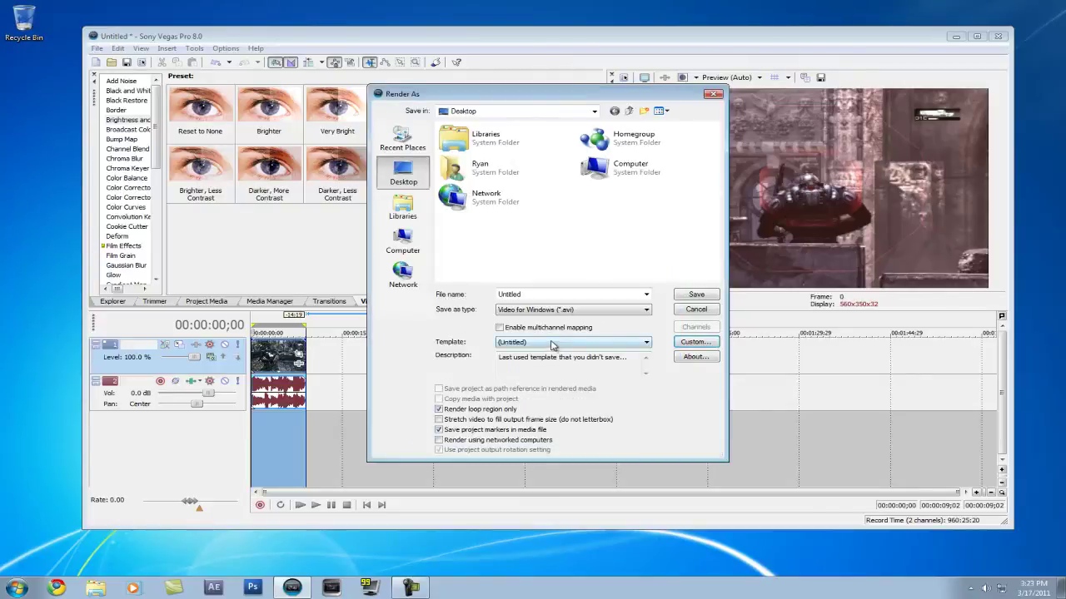
{"action": "double_click", "coordinate": [563, 296]}
{"action": "type", "text": "Test"}
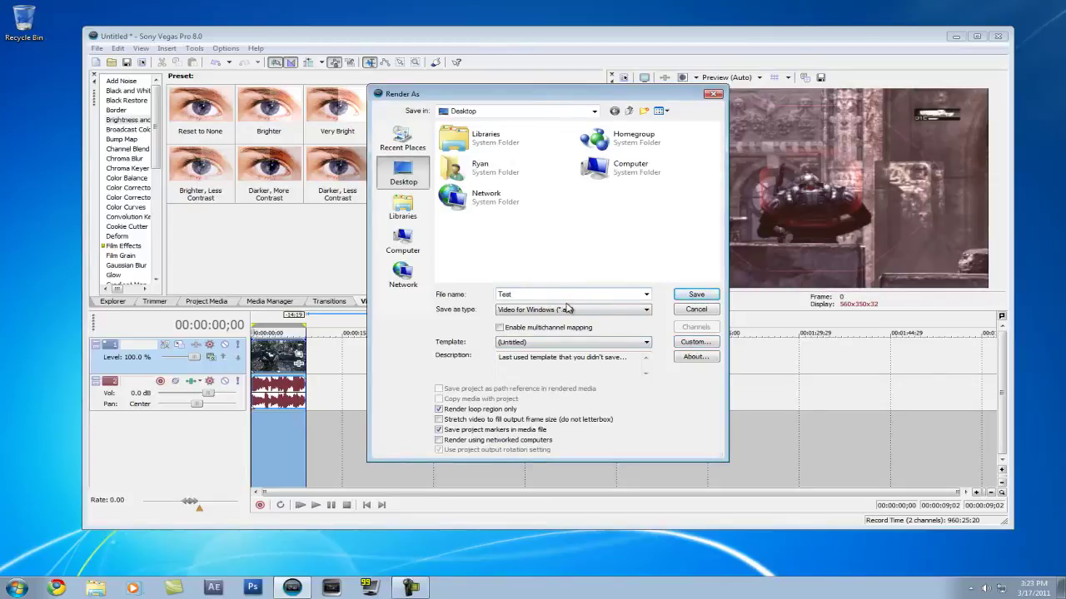
{"action": "key", "text": "Return"}
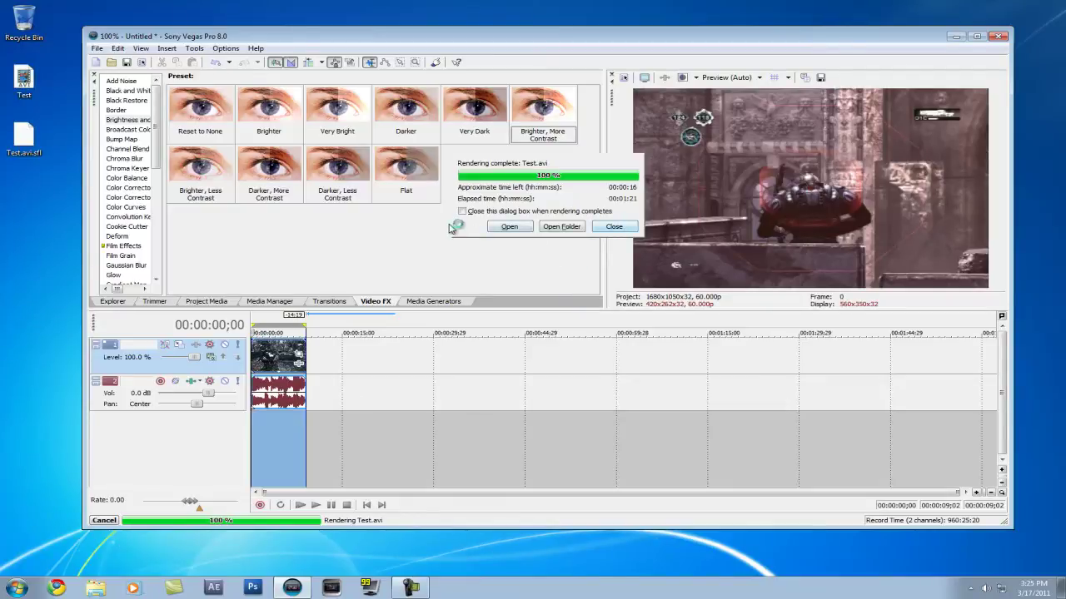
Play the rendered Test.avi in Windows Media Player and close the player afterward
{"action": "left_click", "coordinate": [509, 226]}
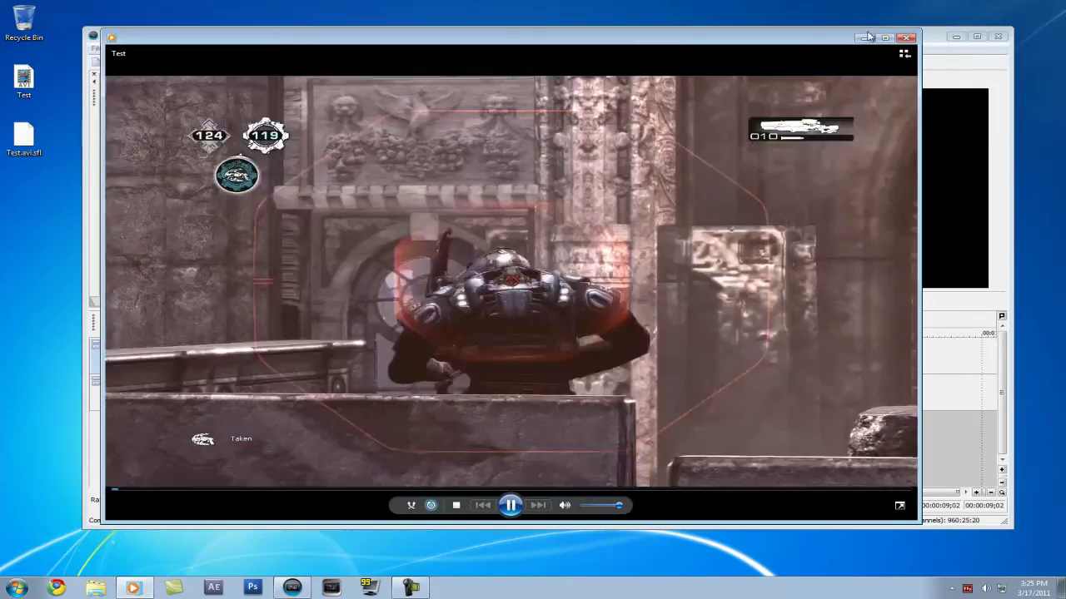
{"action": "left_click", "coordinate": [907, 38]}
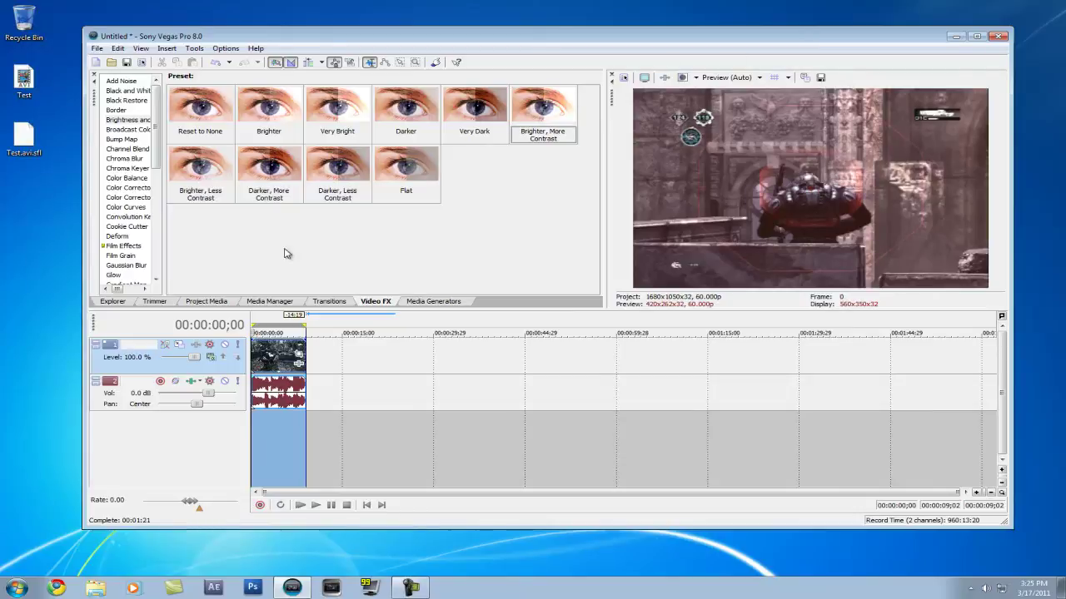
Exit Sony Vegas, discarding the unsaved Untitled project changes
{"action": "left_click", "coordinate": [1000, 36]}
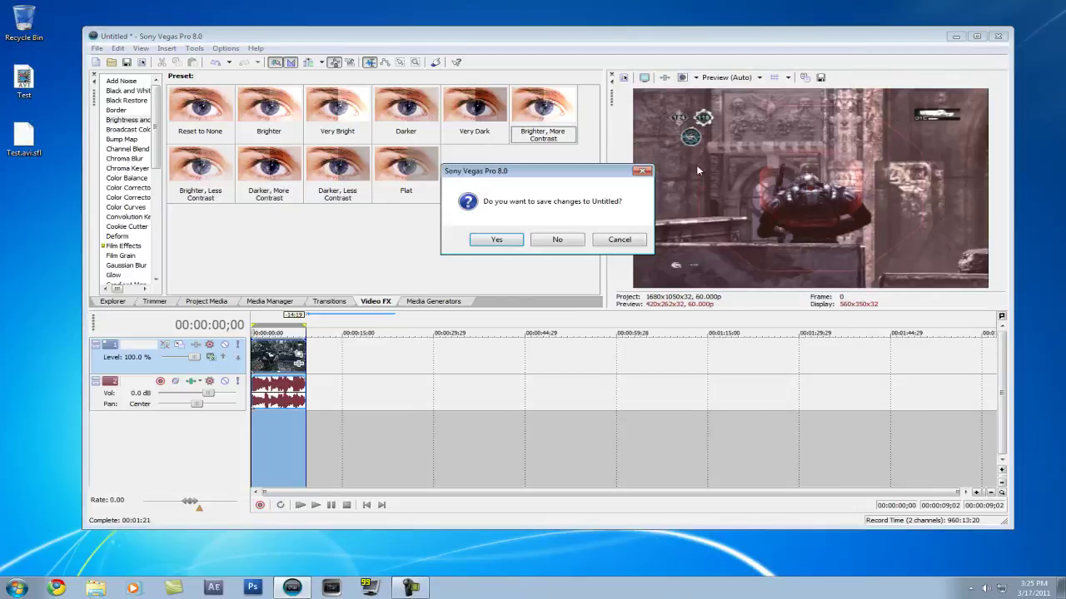
{"action": "left_click", "coordinate": [548, 241]}
{"action": "left_click_drag", "start_coordinate": [804, 115], "coordinate": [275, 416]}
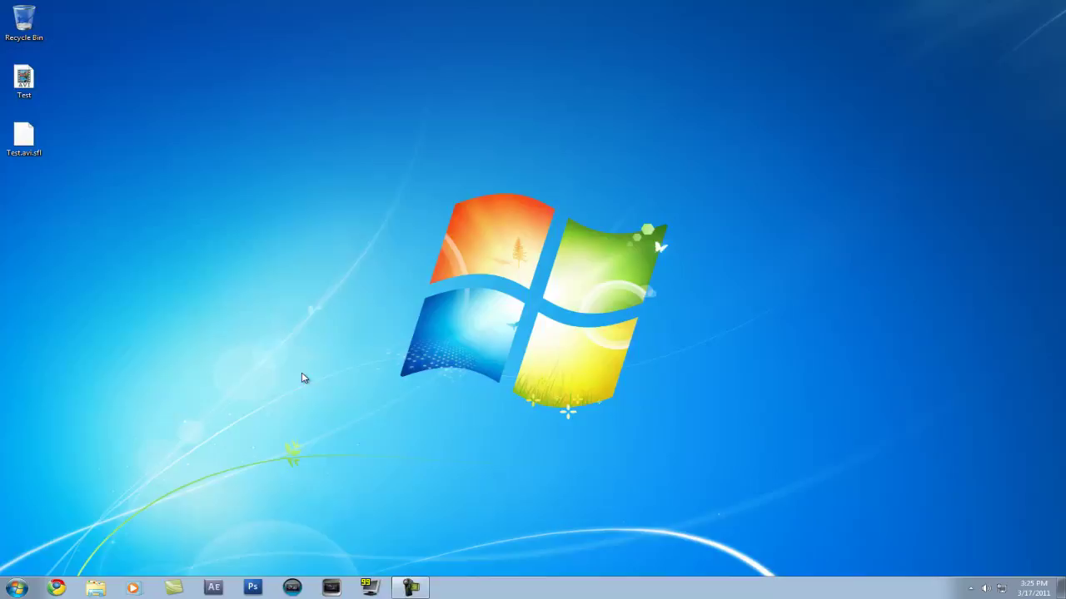
{"action": "left_click", "coordinate": [60, 585]}
{"action": "left_click", "coordinate": [236, 26]}
{"action": "type", "text": "you"}
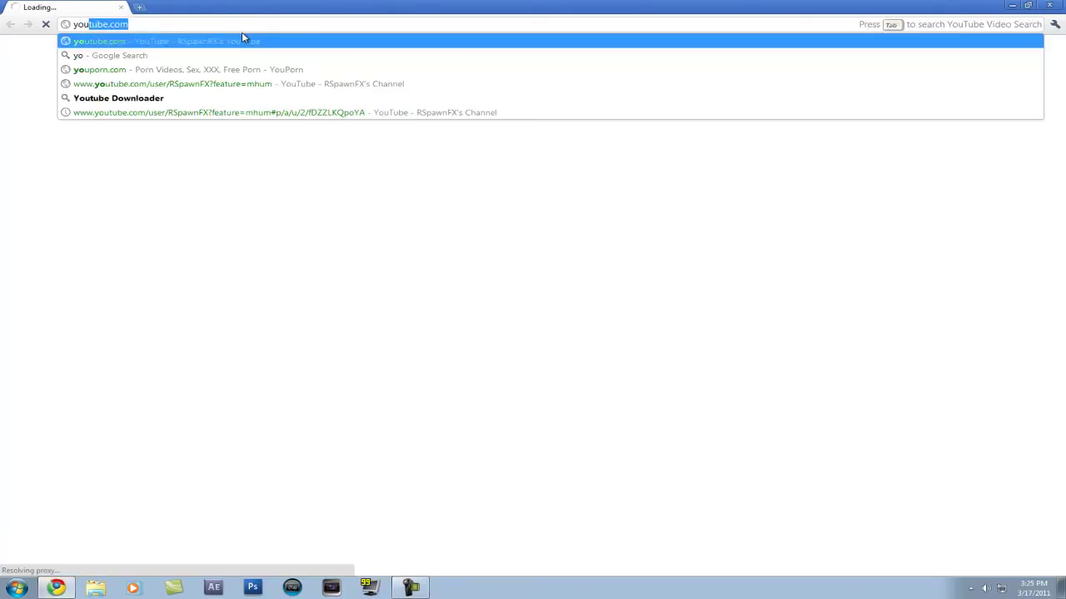
{"action": "type", "text": "tube.com"}
{"action": "key", "text": "Return"}
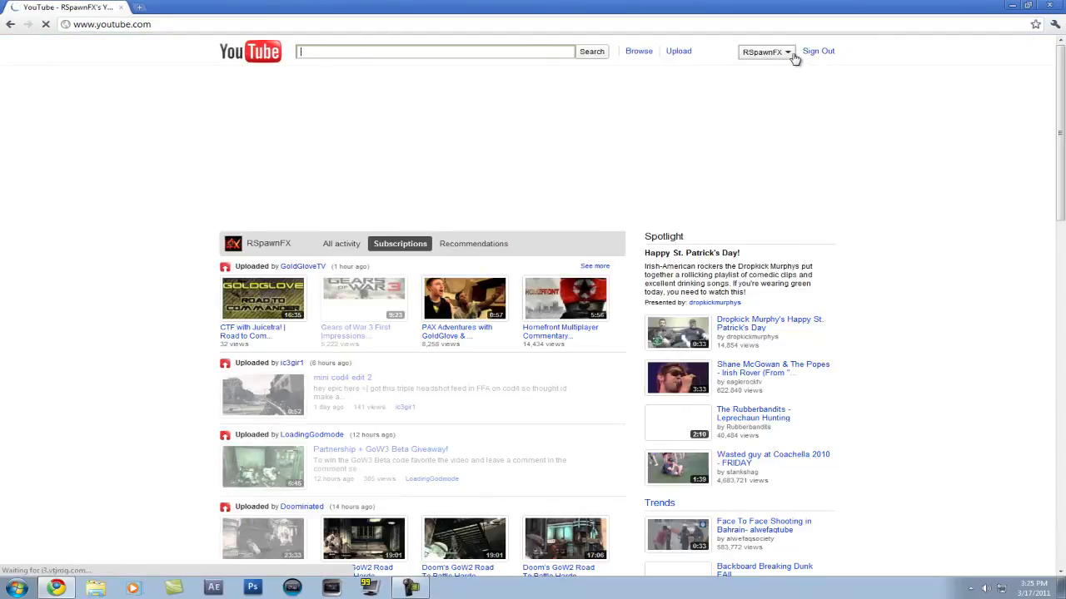
{"action": "left_click", "coordinate": [787, 53]}
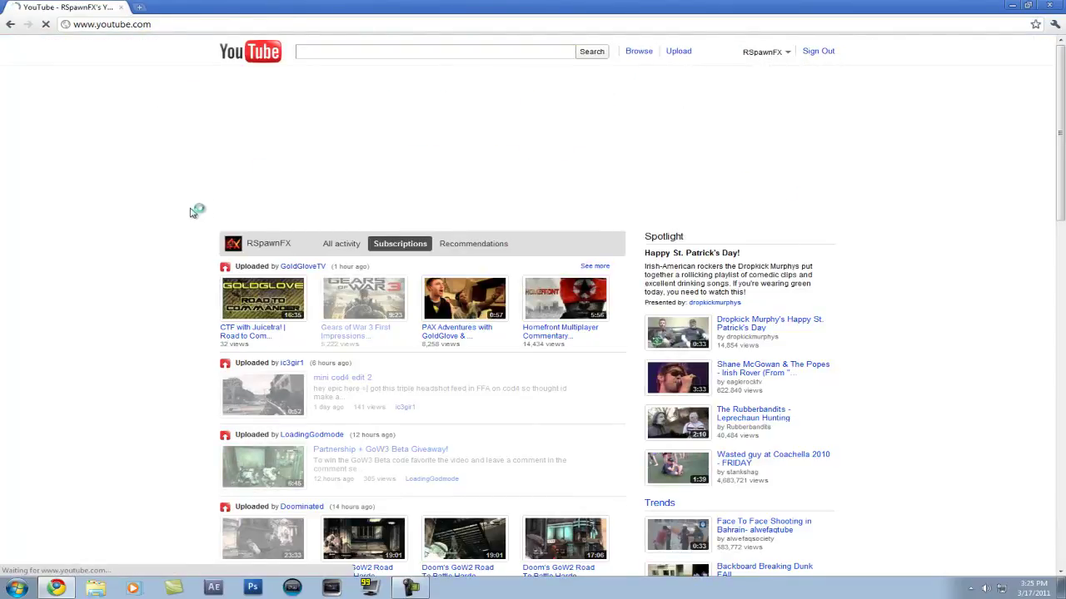
{"action": "scroll", "coordinate": [204, 239], "scroll_direction": "down", "scroll_amount": 4}
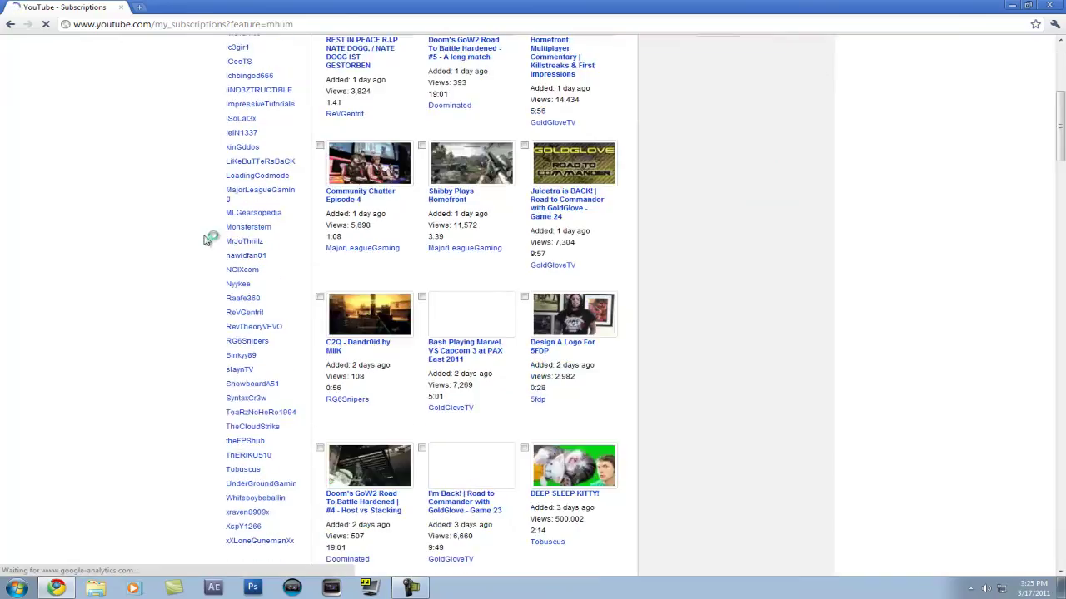
{"action": "scroll", "coordinate": [206, 240], "scroll_direction": "down", "scroll_amount": 5}
{"action": "scroll", "coordinate": [235, 340], "scroll_direction": "up", "scroll_amount": 3}
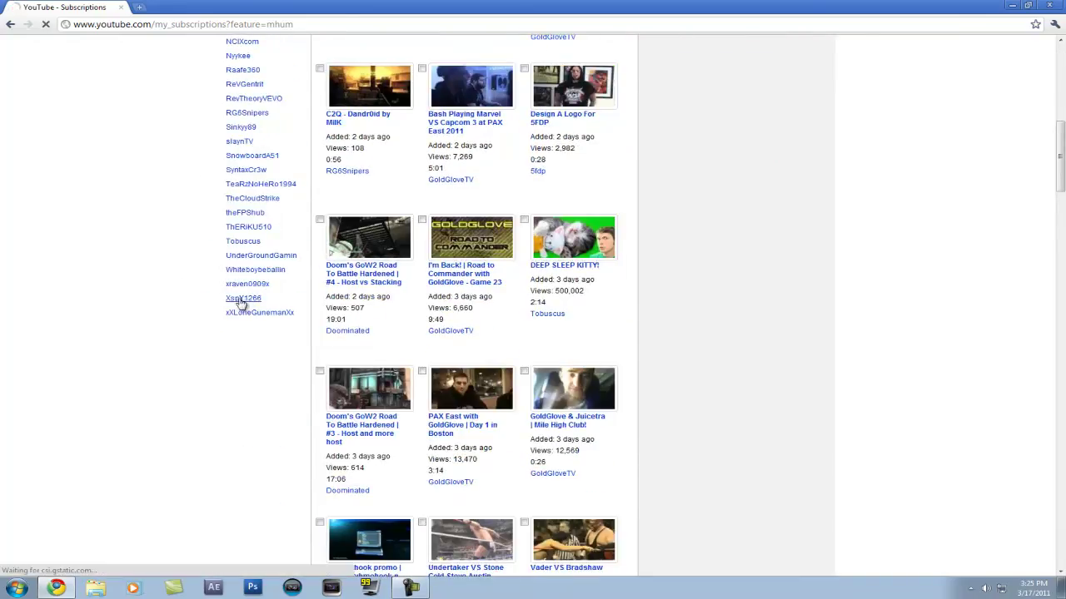
{"action": "left_click", "coordinate": [241, 299]}
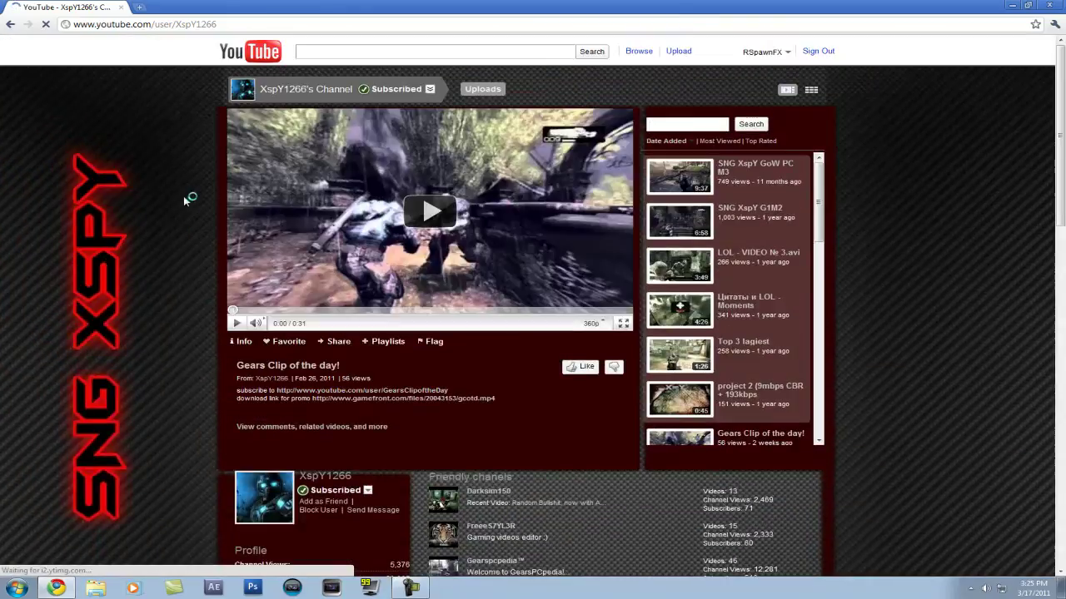
{"action": "scroll", "coordinate": [141, 175], "scroll_direction": "down", "scroll_amount": 4}
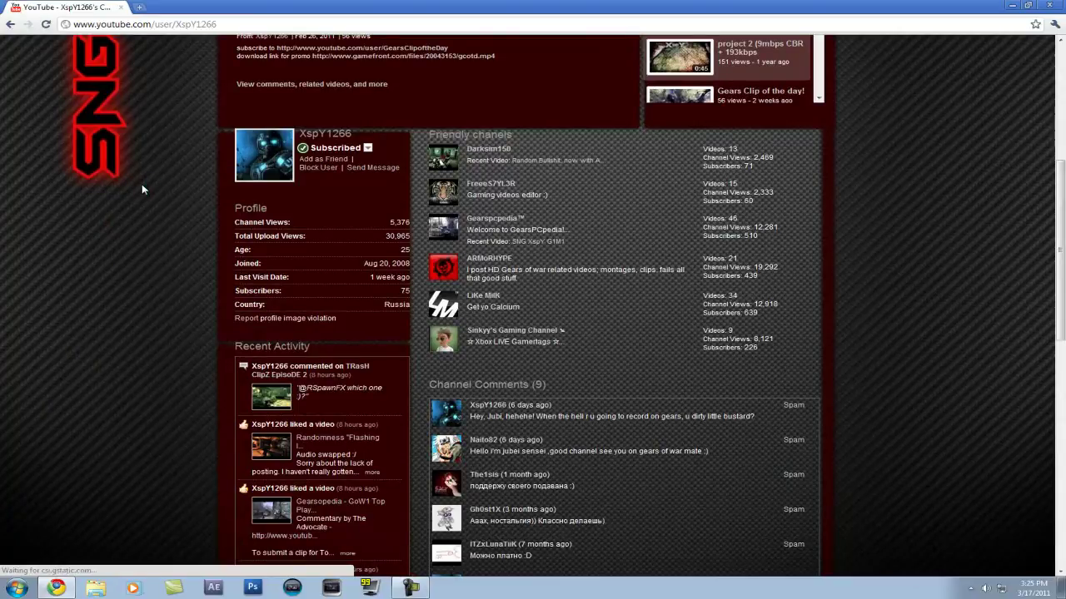
{"action": "scroll", "coordinate": [142, 185], "scroll_direction": "down", "scroll_amount": 4}
{"action": "scroll", "coordinate": [139, 187], "scroll_direction": "up", "scroll_amount": 5}
{"action": "scroll", "coordinate": [140, 191], "scroll_direction": "up", "scroll_amount": 3}
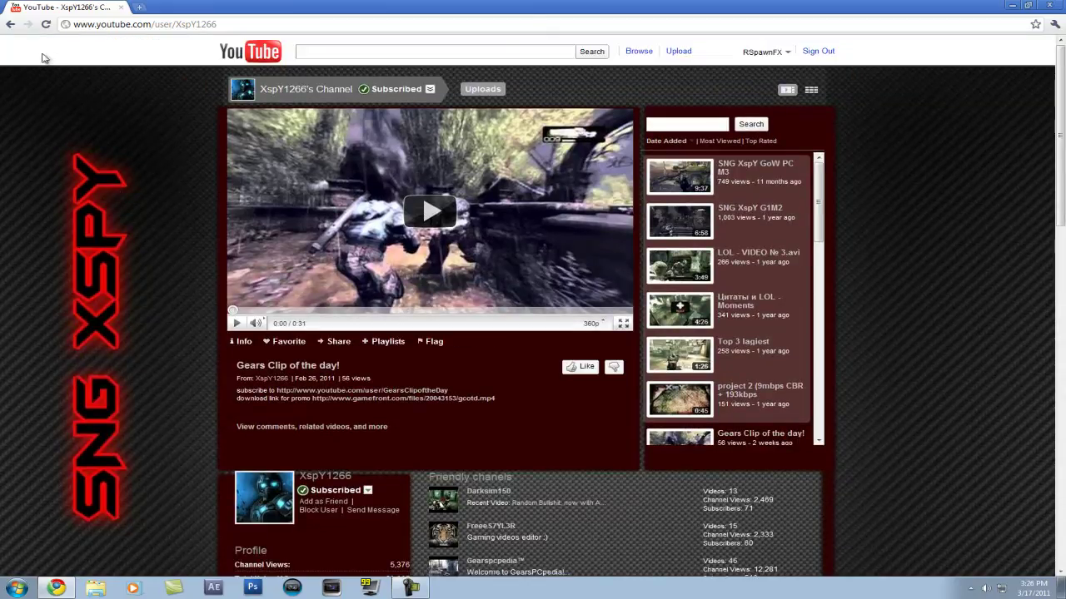
{"action": "left_click", "coordinate": [10, 26]}
{"action": "scroll", "coordinate": [99, 98], "scroll_direction": "up", "scroll_amount": 4}
{"action": "left_click", "coordinate": [1051, 5]}
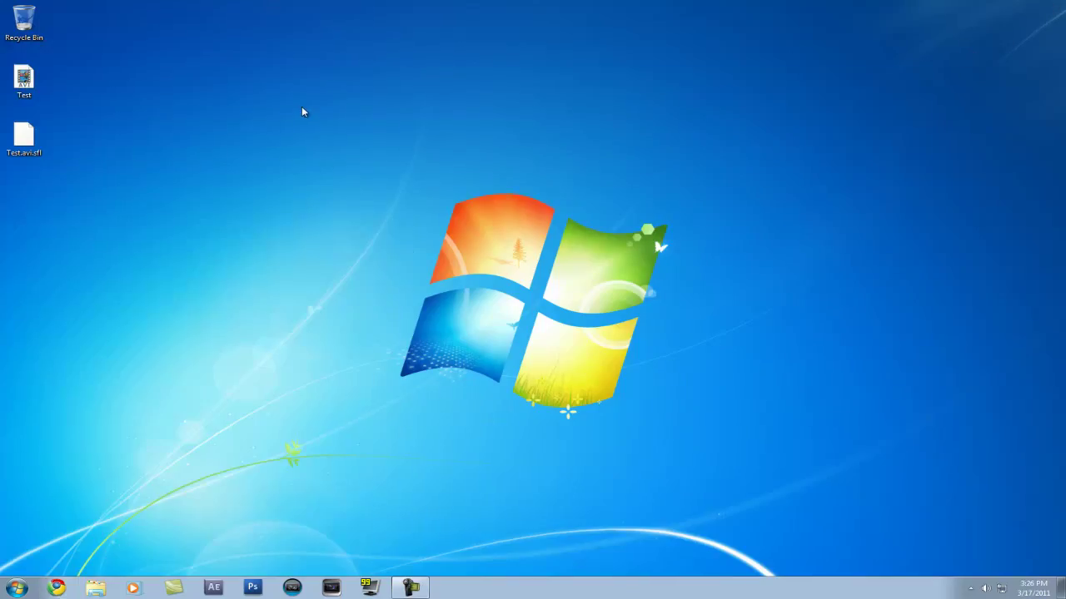